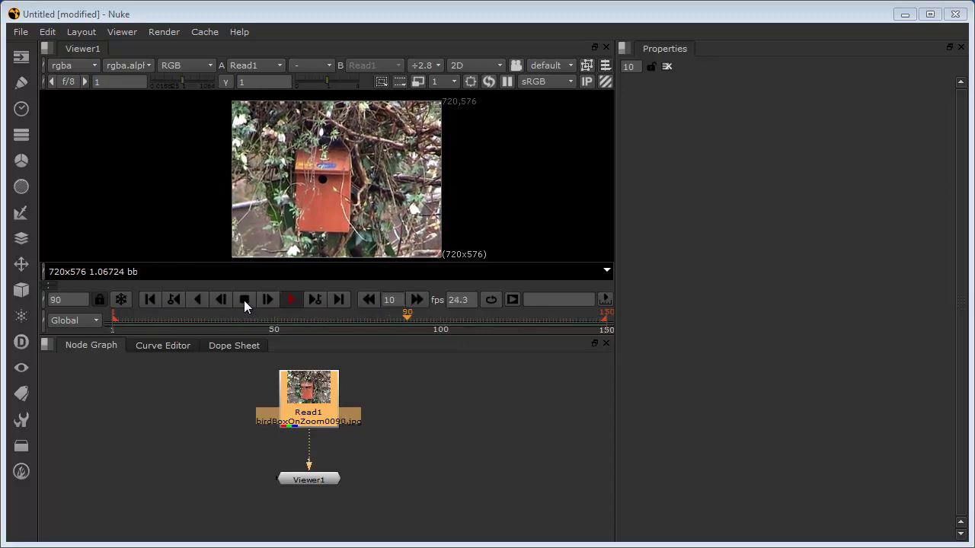
Stop playback of the bird box sequence and move the timeline back to frame 2.
{"action": "left_click", "coordinate": [244, 300]}
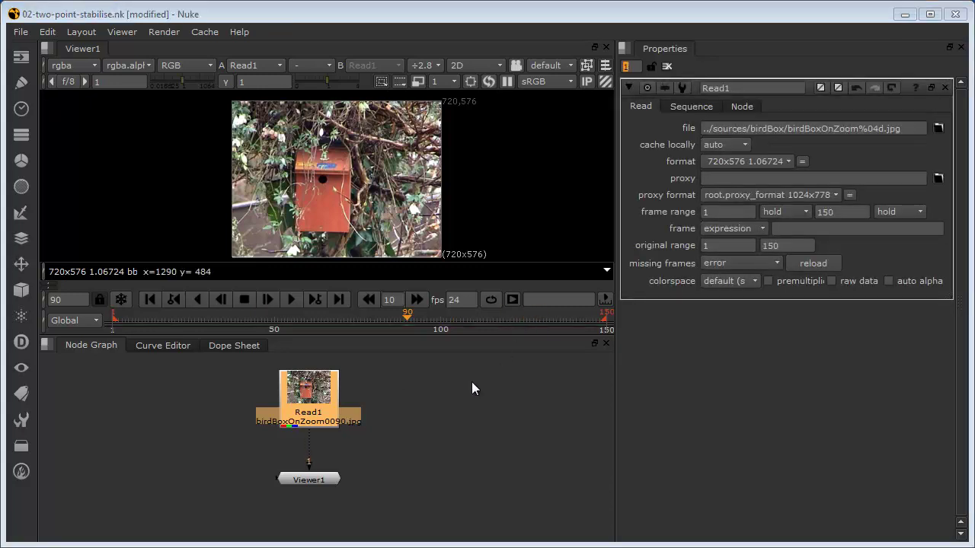
{"action": "left_click_drag", "start_coordinate": [303, 401], "coordinate": [303, 402]}
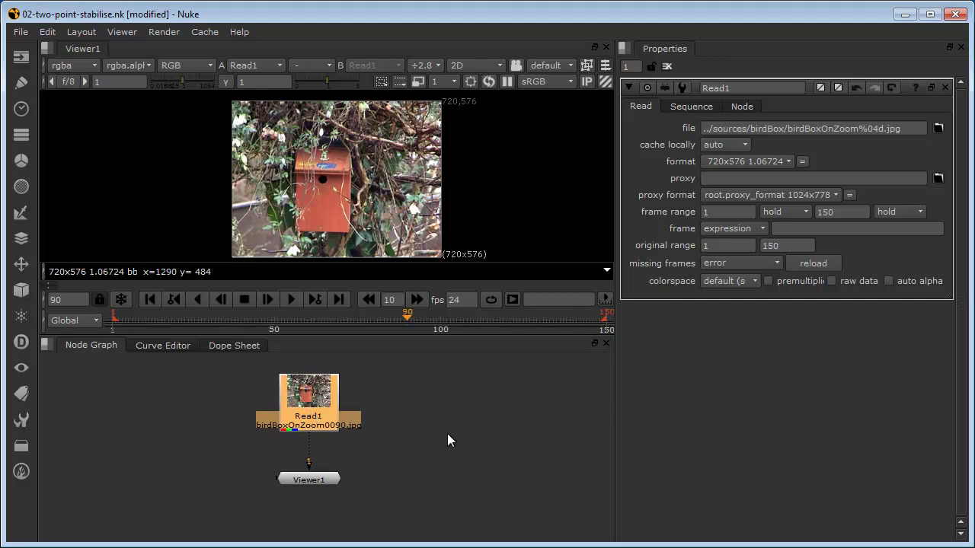
{"action": "key", "text": "j"}
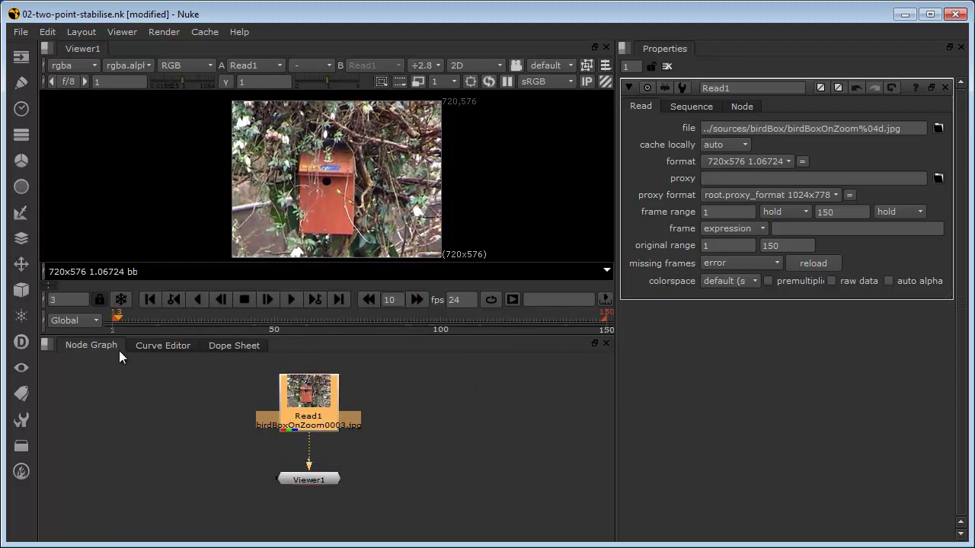
{"action": "left_click", "coordinate": [299, 480]}
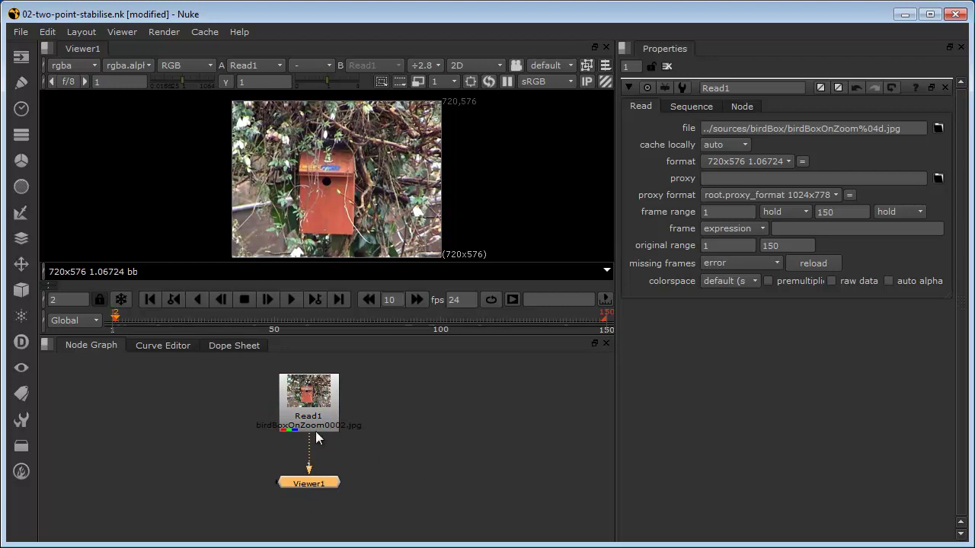
Insert a Tracker node between Read1 and Viewer1 and space it evenly between them.
{"action": "left_click", "coordinate": [319, 426]}
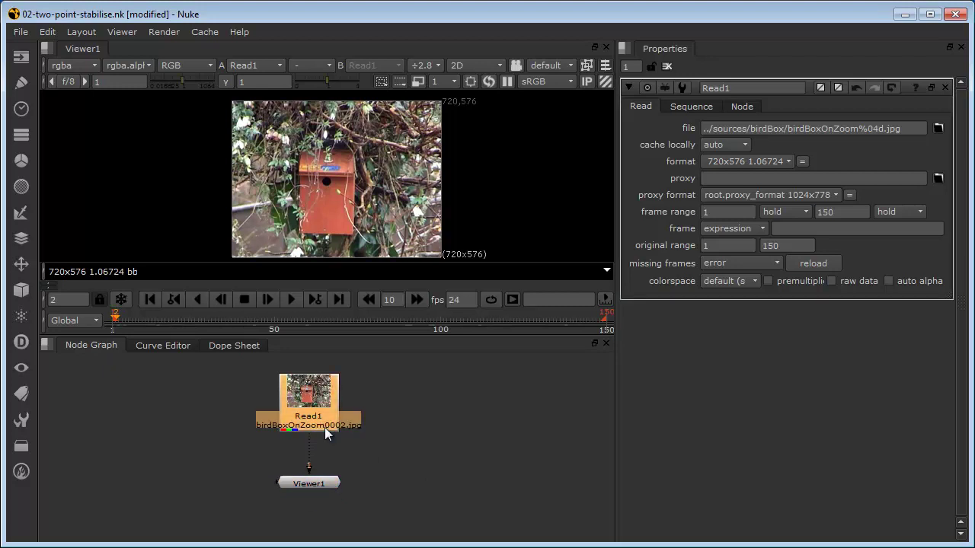
{"action": "key", "text": "Tab"}
{"action": "type", "text": "trac"}
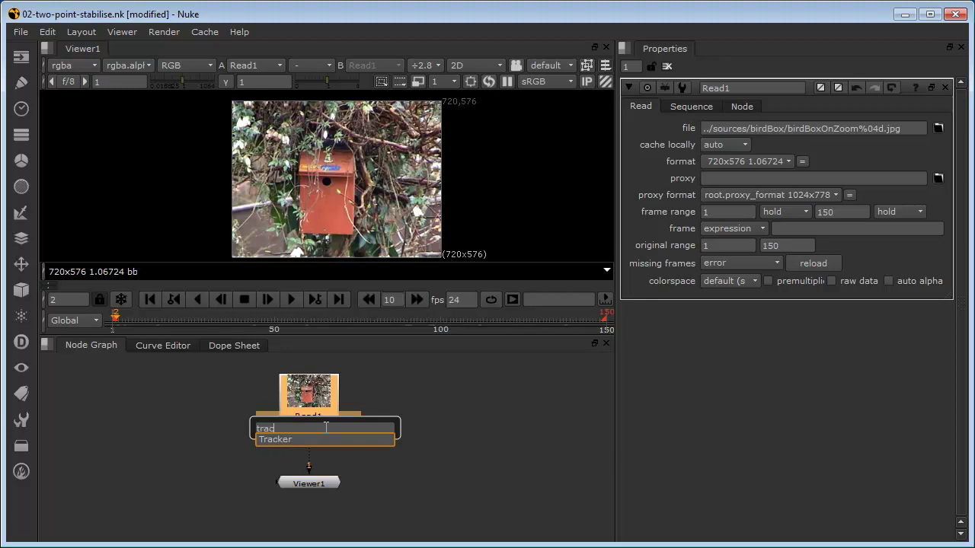
{"action": "key", "text": "Down"}
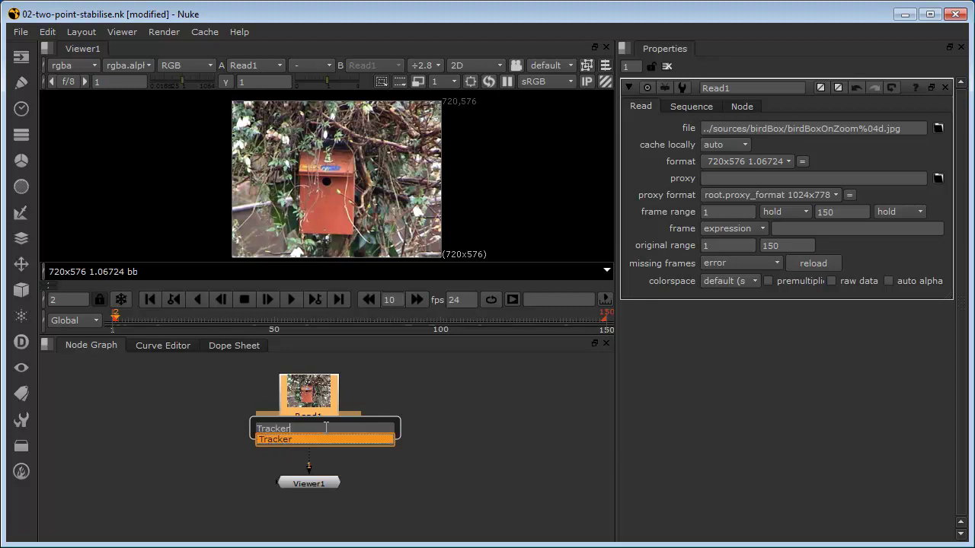
{"action": "key", "text": "Return"}
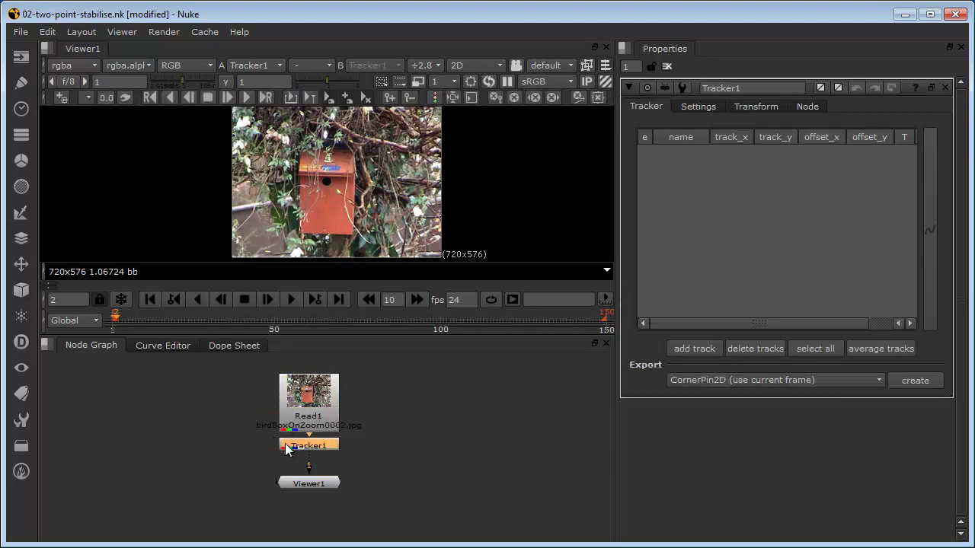
{"action": "left_click_drag", "start_coordinate": [287, 450], "coordinate": [287, 458]}
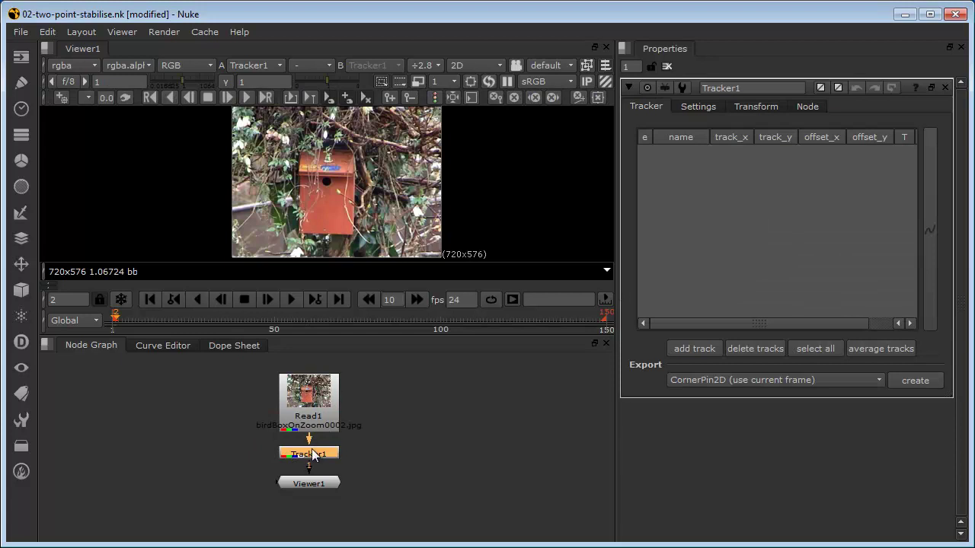
{"action": "left_click", "coordinate": [315, 425]}
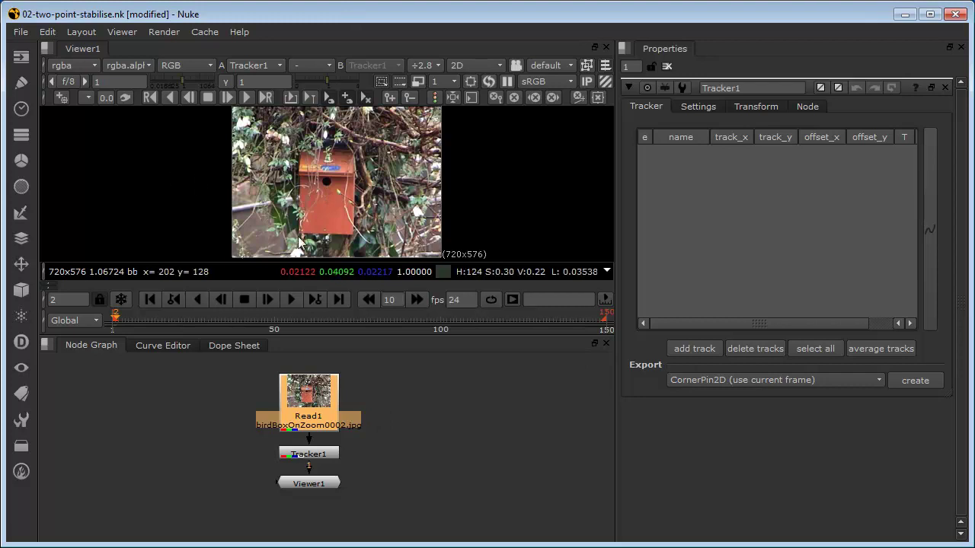
Add a new track to Tracker1.
{"action": "scroll", "coordinate": [308, 199], "scroll_direction": "up", "scroll_amount": 2}
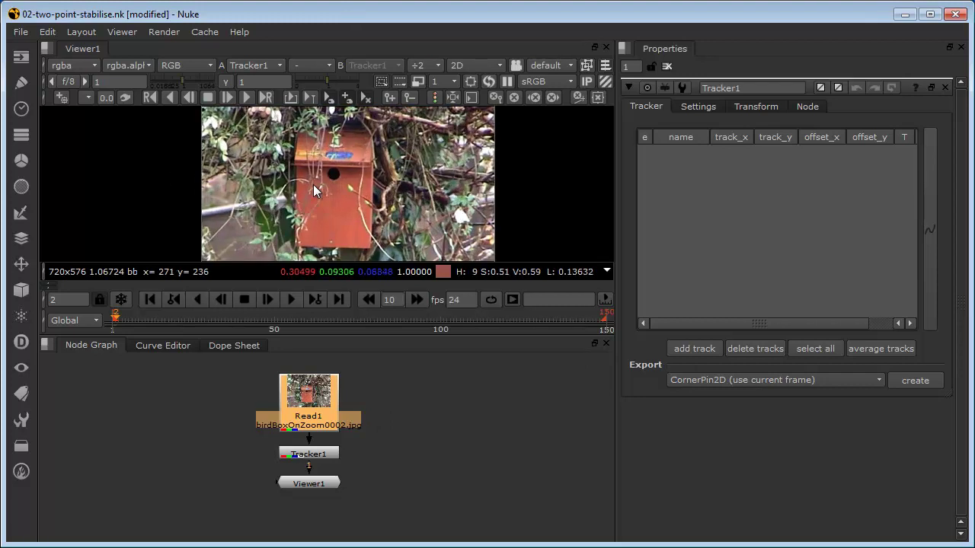
{"action": "scroll", "coordinate": [313, 185], "scroll_direction": "up", "scroll_amount": 1}
{"action": "scroll", "coordinate": [313, 185], "scroll_direction": "down", "scroll_amount": 1}
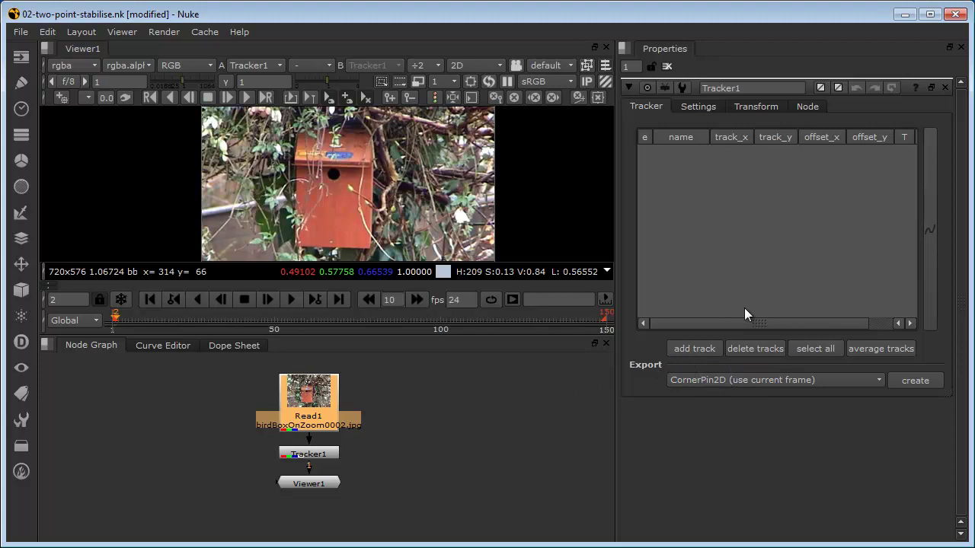
{"action": "left_click", "coordinate": [686, 349]}
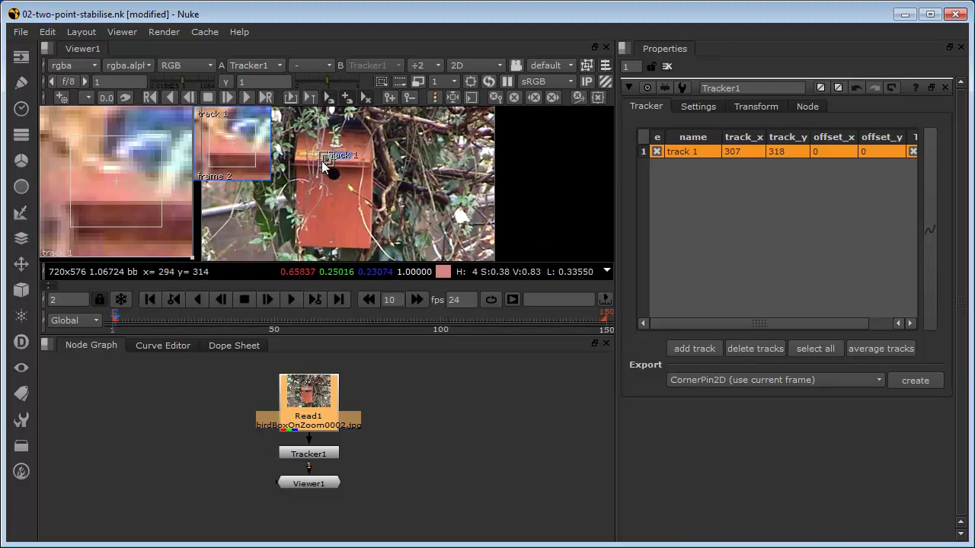
Place track 1 on the left end of the bird box's roof edge, at about x 230.5, y 300, and adjust its pattern and search boxes.
{"action": "scroll", "coordinate": [322, 160], "scroll_direction": "up", "scroll_amount": 5}
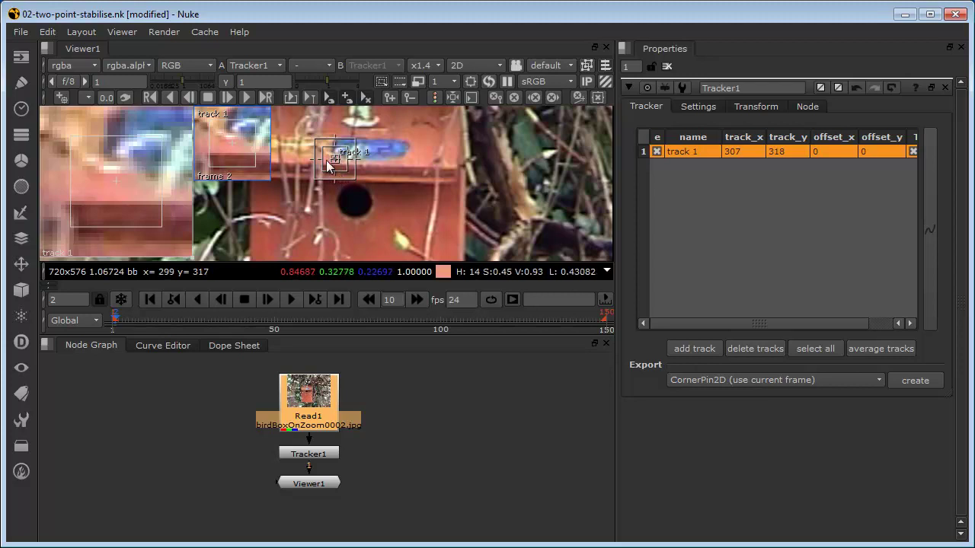
{"action": "mouse_move", "coordinate": [349, 276]}
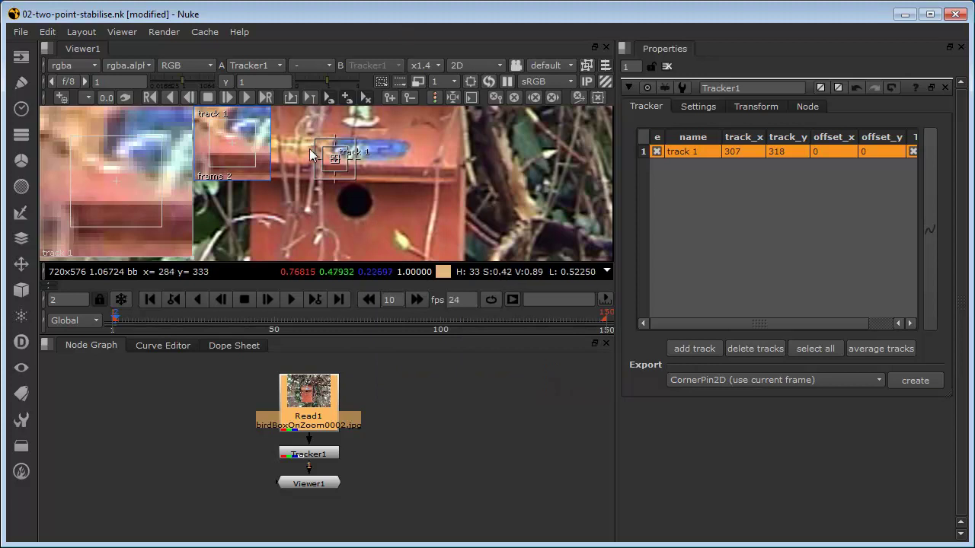
{"action": "scroll", "coordinate": [294, 168], "scroll_direction": "down", "scroll_amount": 2}
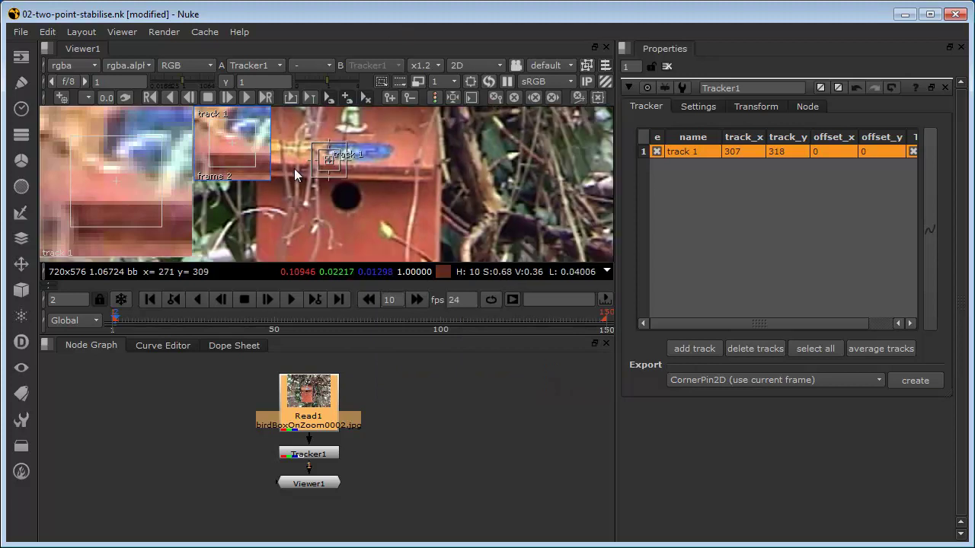
{"action": "scroll", "coordinate": [294, 168], "scroll_direction": "down", "scroll_amount": 1}
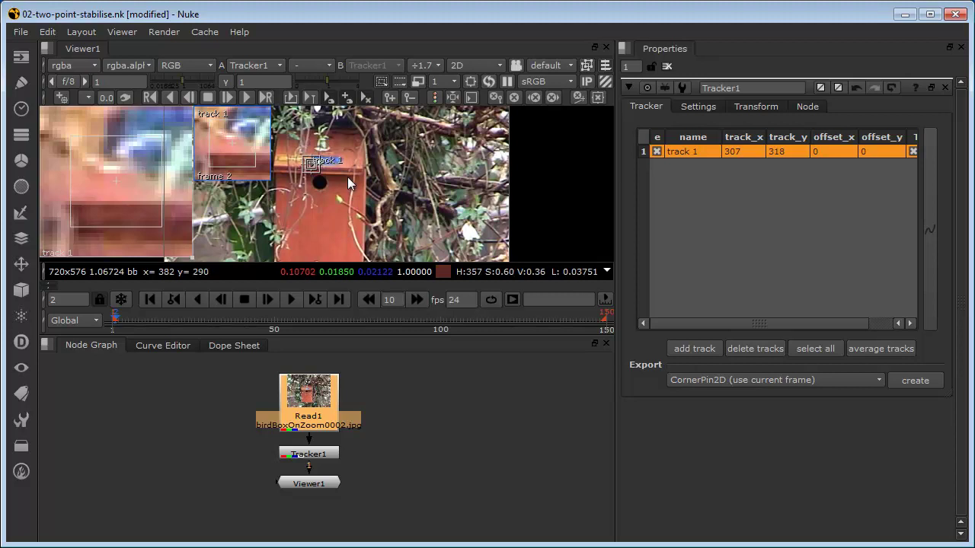
{"action": "scroll", "coordinate": [232, 189], "scroll_direction": "up", "scroll_amount": 3}
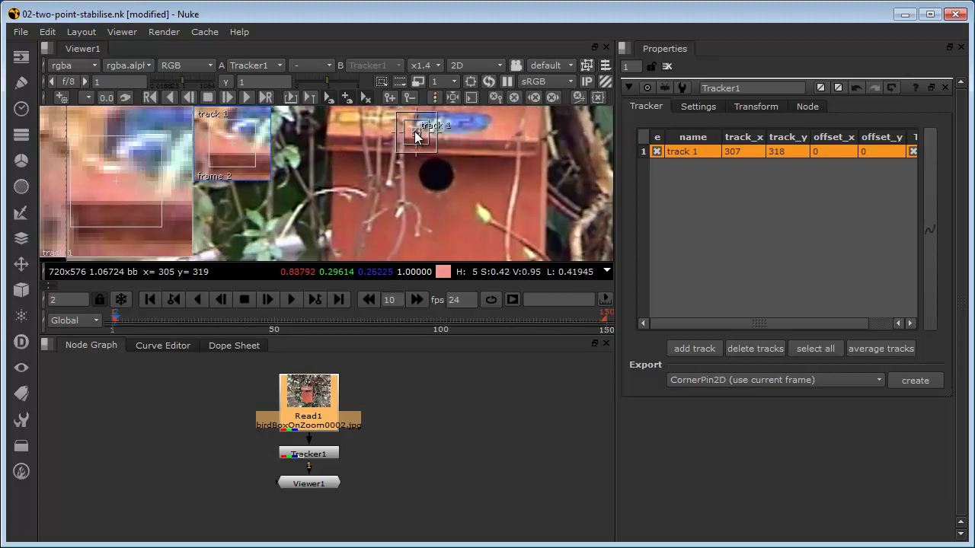
{"action": "left_click_drag", "start_coordinate": [415, 135], "coordinate": [329, 155]}
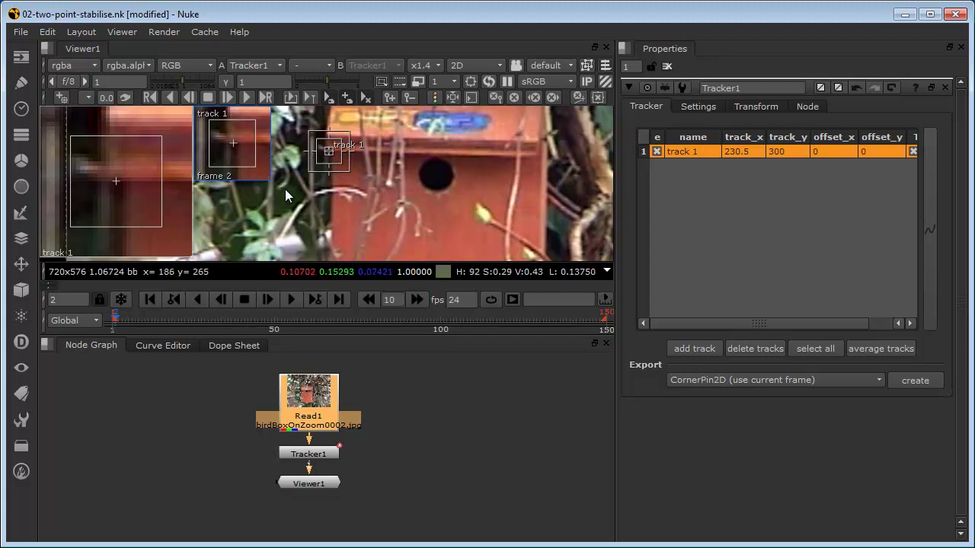
{"action": "left_click_drag", "start_coordinate": [339, 161], "coordinate": [340, 163]}
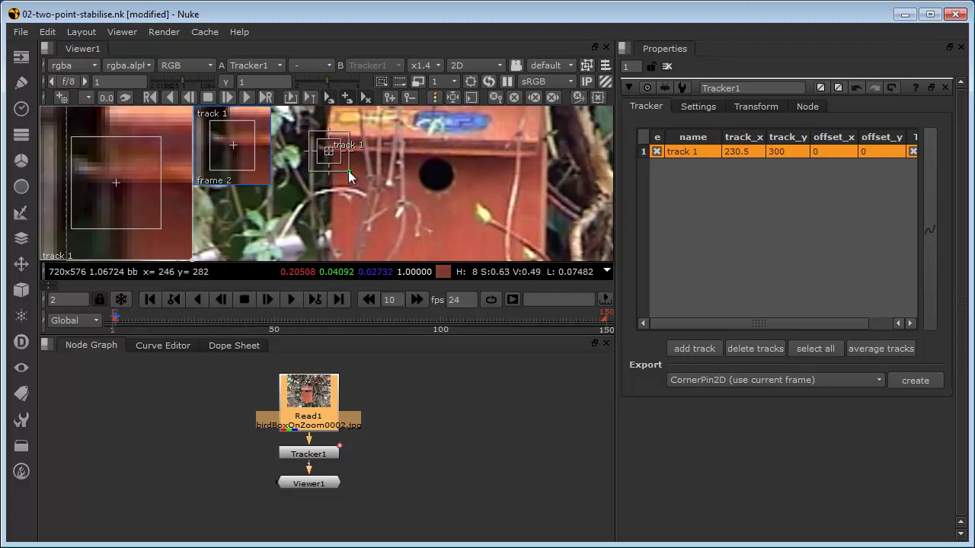
{"action": "left_click_drag", "start_coordinate": [349, 170], "coordinate": [349, 172]}
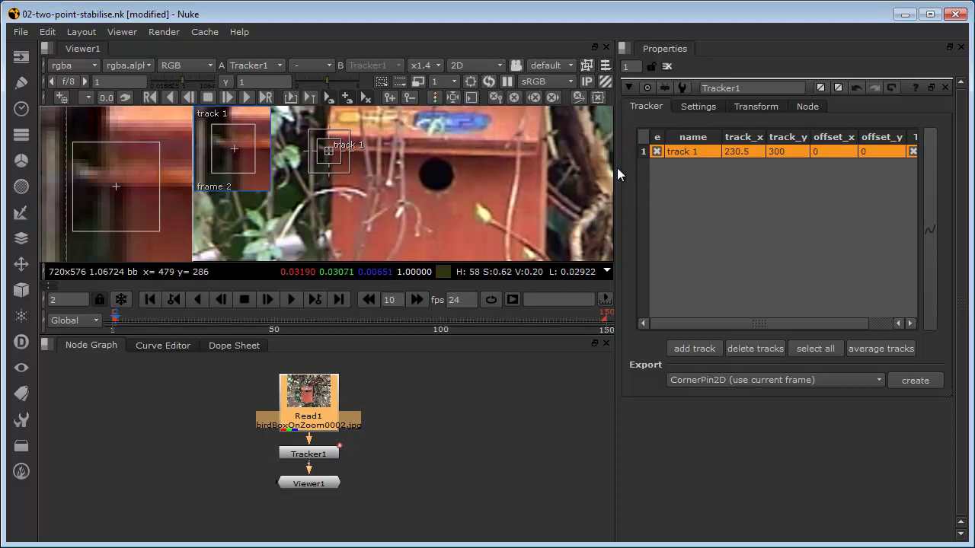
Examine the translate, rotate and scale options in track 1's row.
{"action": "left_click_drag", "start_coordinate": [616, 168], "coordinate": [530, 174]}
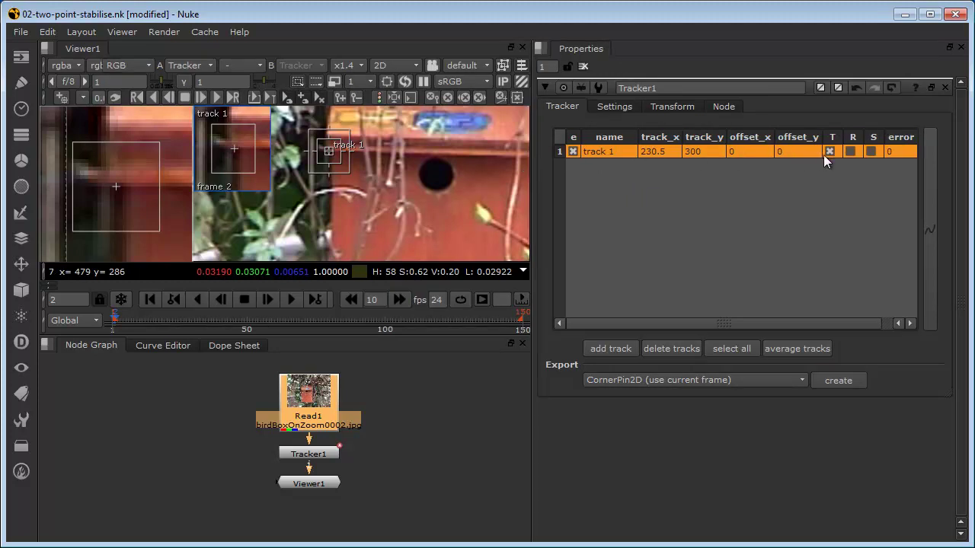
{"action": "left_click_drag", "start_coordinate": [531, 177], "coordinate": [634, 186]}
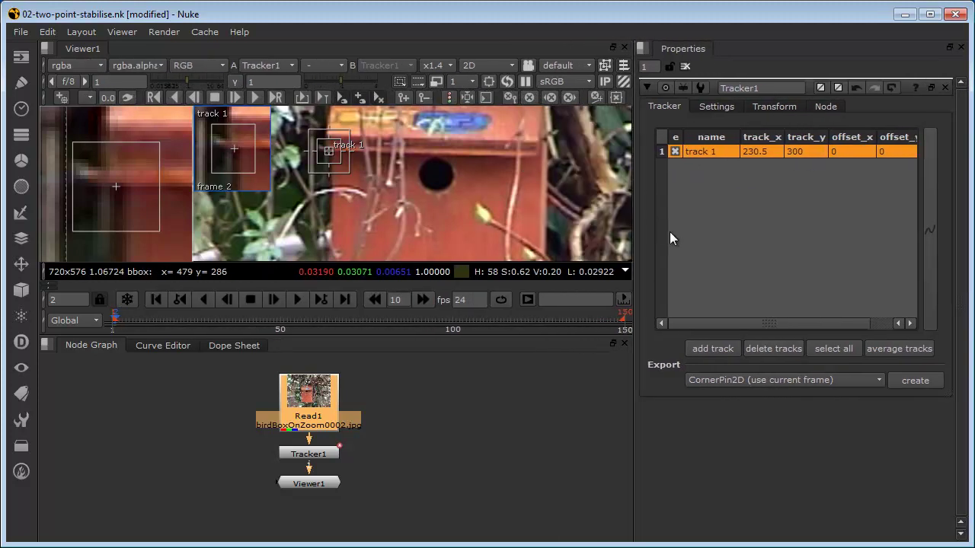
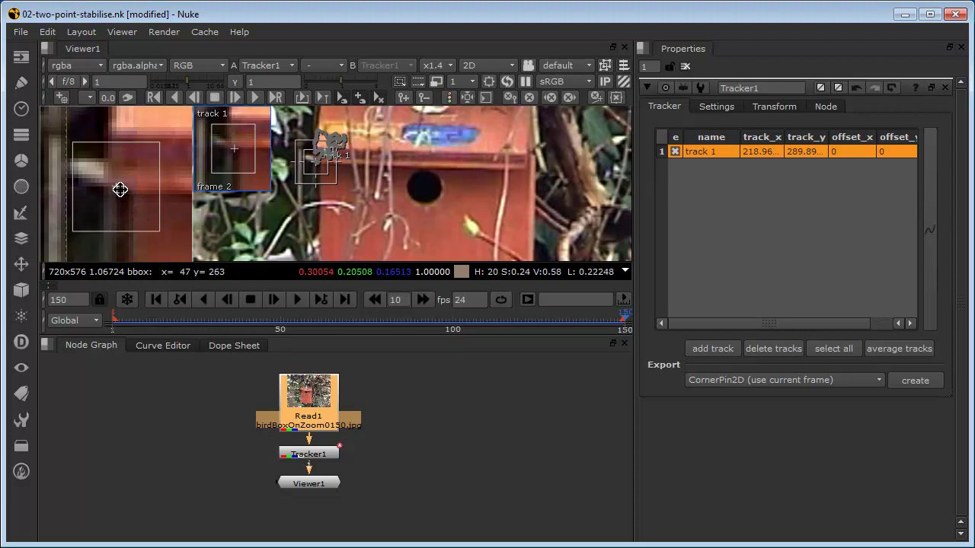
Scrub through the sequence between frames 1 and 150 to compare track 1's close-up with its reference pattern, ending at frame 1.
{"action": "left_click_drag", "start_coordinate": [619, 320], "coordinate": [113, 321]}
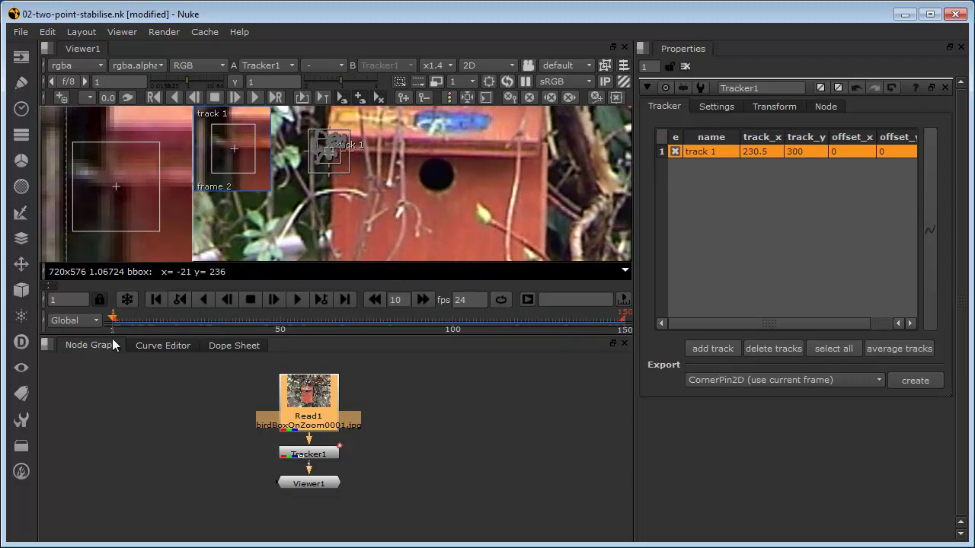
{"action": "left_click_drag", "start_coordinate": [125, 322], "coordinate": [497, 361]}
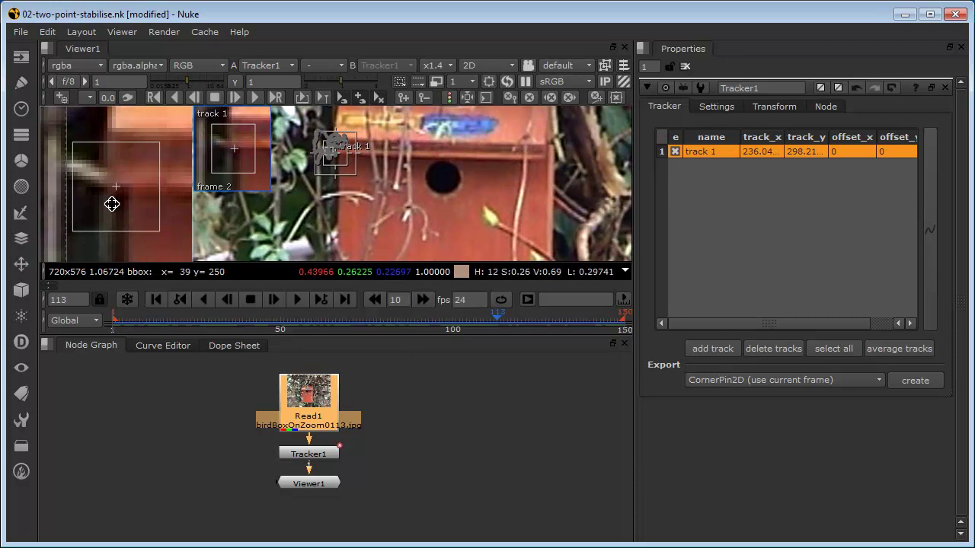
{"action": "left_click_drag", "start_coordinate": [499, 320], "coordinate": [117, 350]}
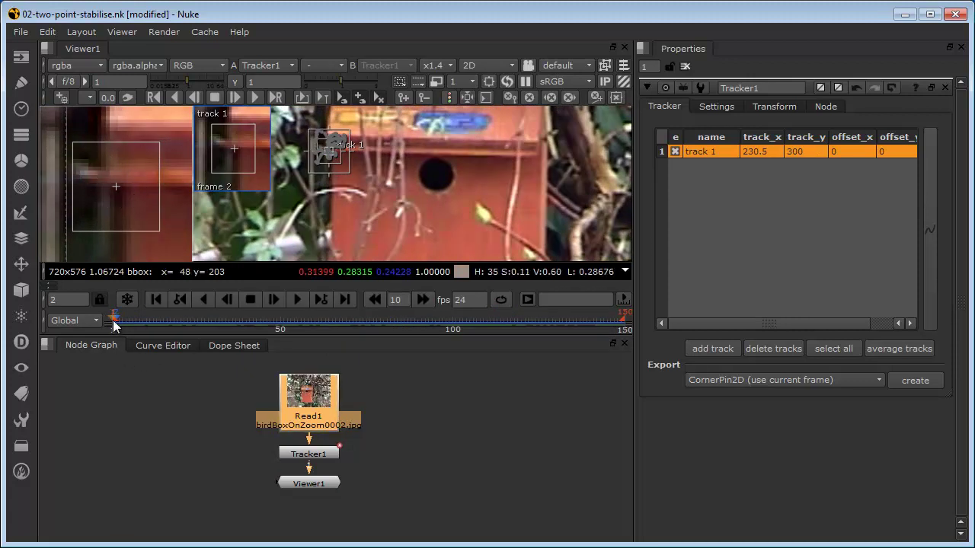
{"action": "left_click_drag", "start_coordinate": [116, 315], "coordinate": [336, 316]}
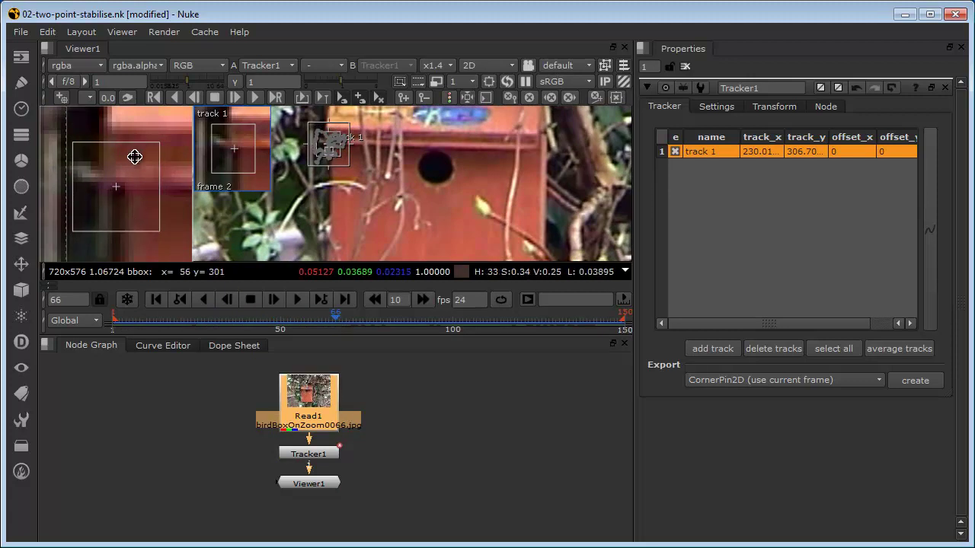
{"action": "left_click_drag", "start_coordinate": [332, 314], "coordinate": [308, 329]}
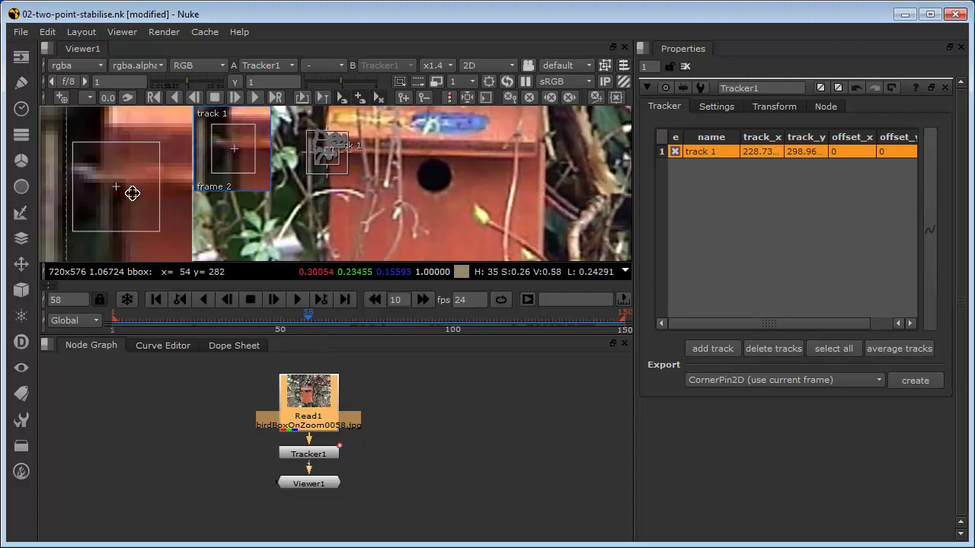
{"action": "left_click_drag", "start_coordinate": [310, 318], "coordinate": [109, 324]}
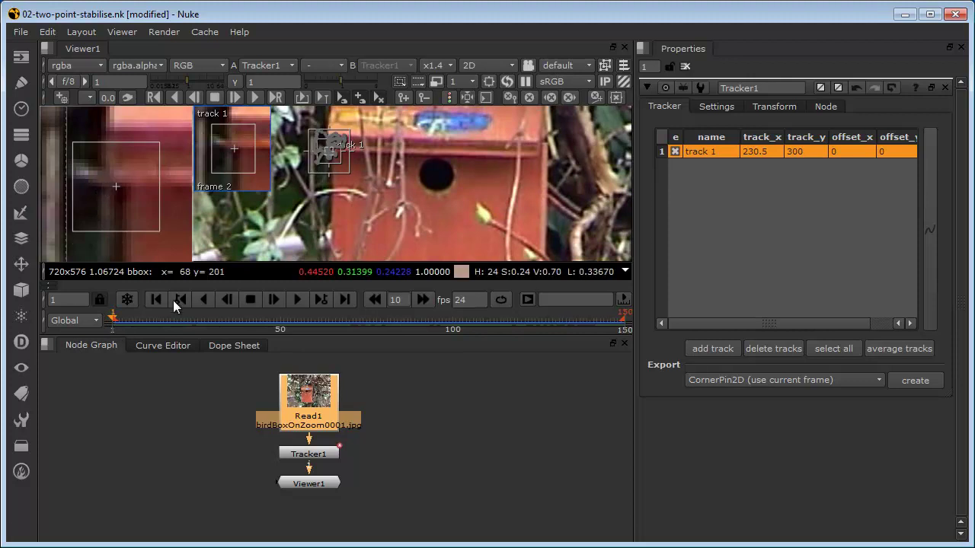
Clear track 1's tracking data and refit it around the bird box's entrance hole at about x 325, y 277, with the pattern box enclosing the hole.
{"action": "left_click", "coordinate": [570, 97]}
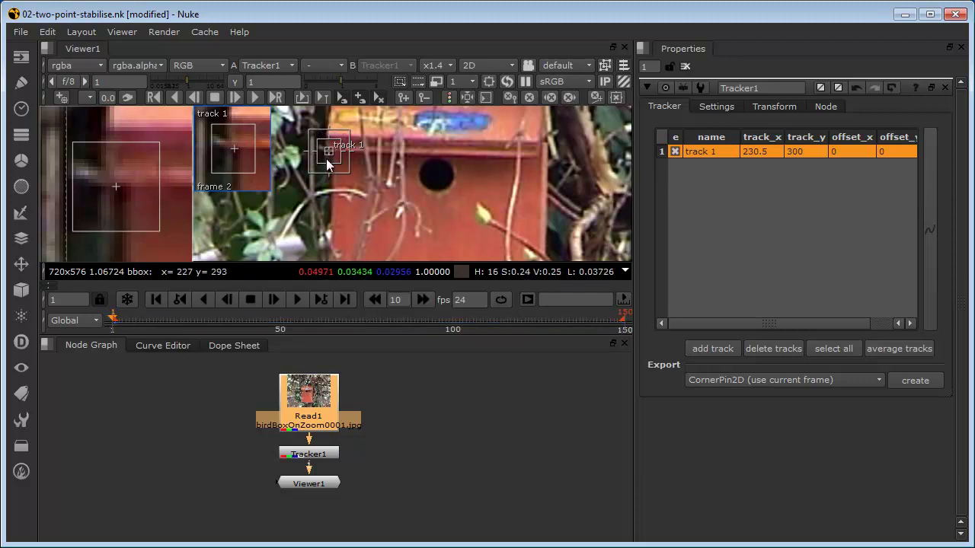
{"action": "scroll", "coordinate": [340, 162], "scroll_direction": "up", "scroll_amount": 2}
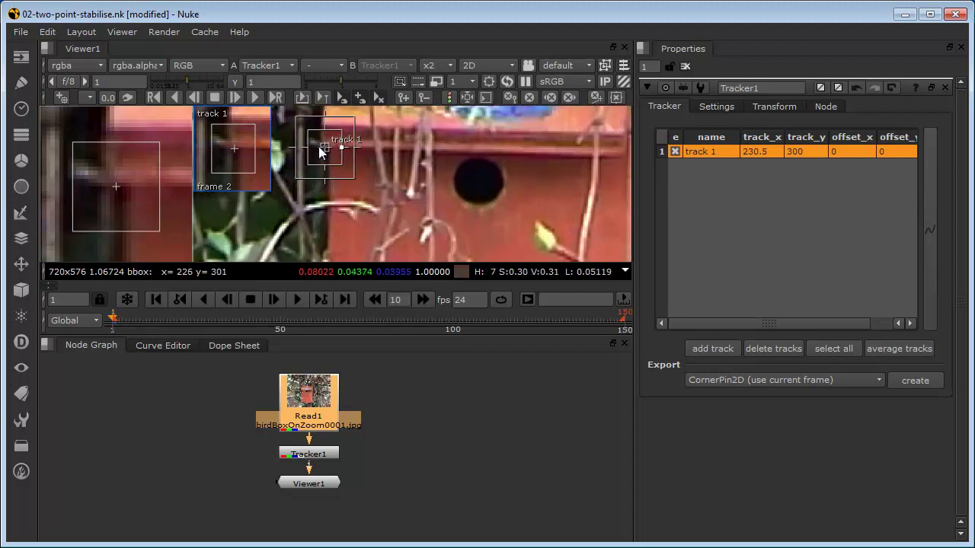
{"action": "left_click_drag", "start_coordinate": [325, 153], "coordinate": [479, 182]}
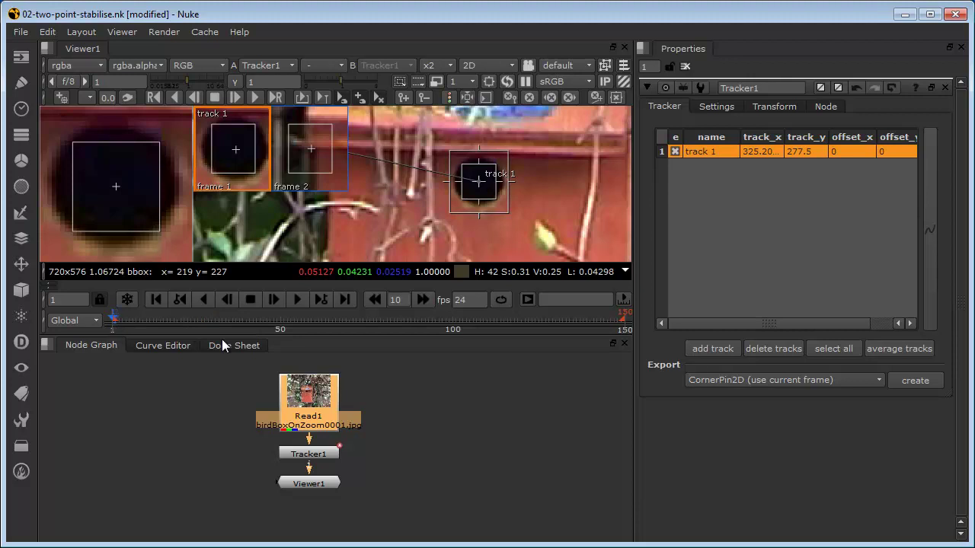
{"action": "mouse_move", "coordinate": [476, 180]}
{"action": "left_mouse_down"}
{"action": "mouse_move", "coordinate": [443, 177]}
{"action": "mouse_move", "coordinate": [479, 181]}
{"action": "left_mouse_up"}
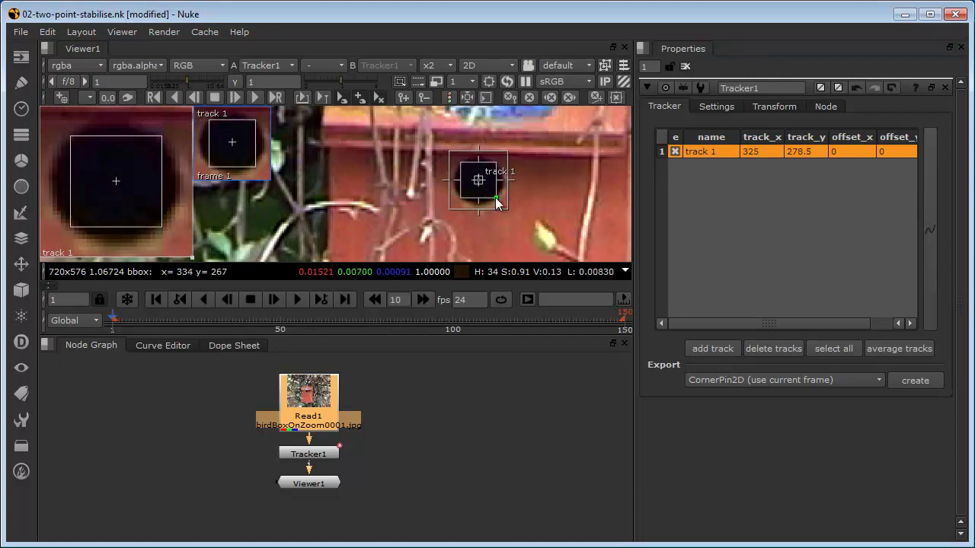
{"action": "left_click_drag", "start_coordinate": [495, 203], "coordinate": [479, 183]}
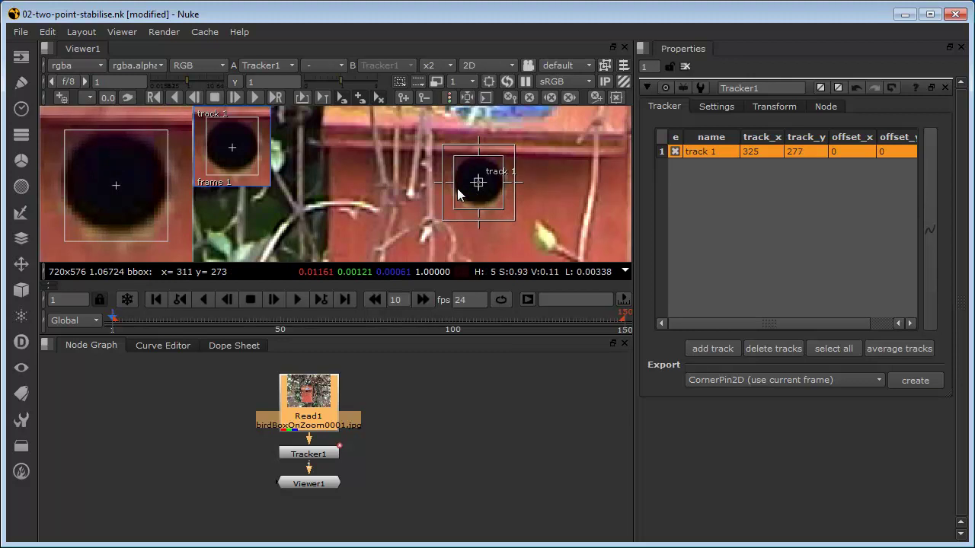
Enlarge track 1's search box around the entrance hole, fine-tune its pattern box and track forward from frame 1 to frame 150.
{"action": "left_click_drag", "start_coordinate": [513, 220], "coordinate": [523, 228]}
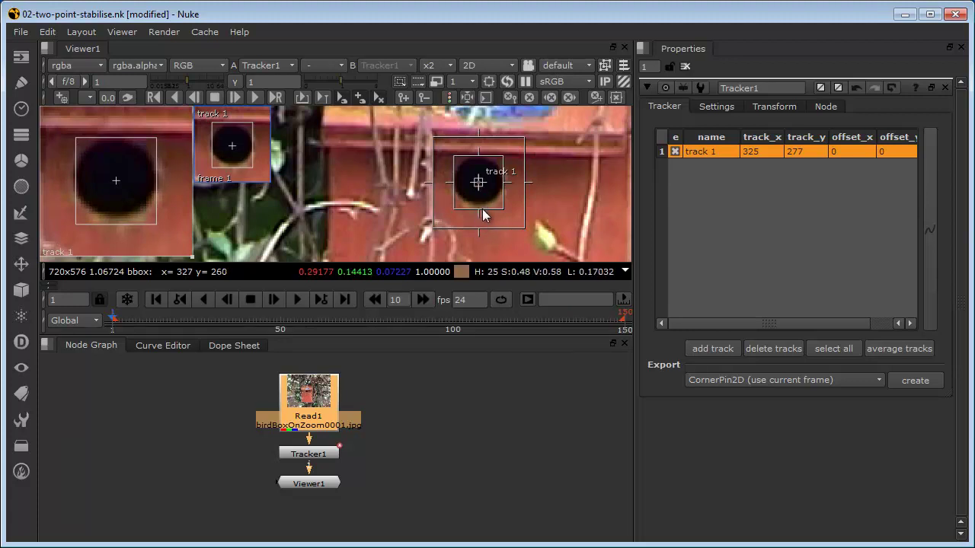
{"action": "left_click_drag", "start_coordinate": [482, 209], "coordinate": [483, 210]}
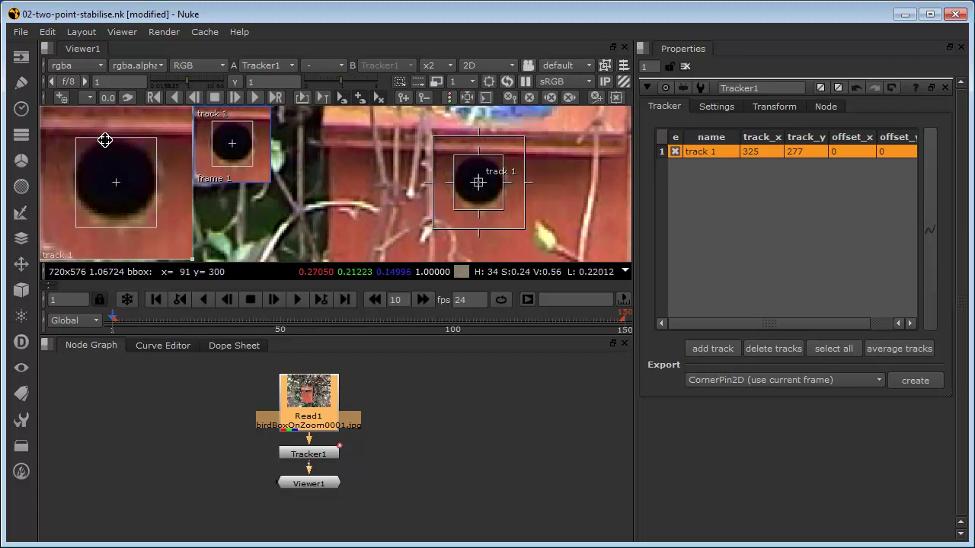
{"action": "left_click", "coordinate": [255, 99]}
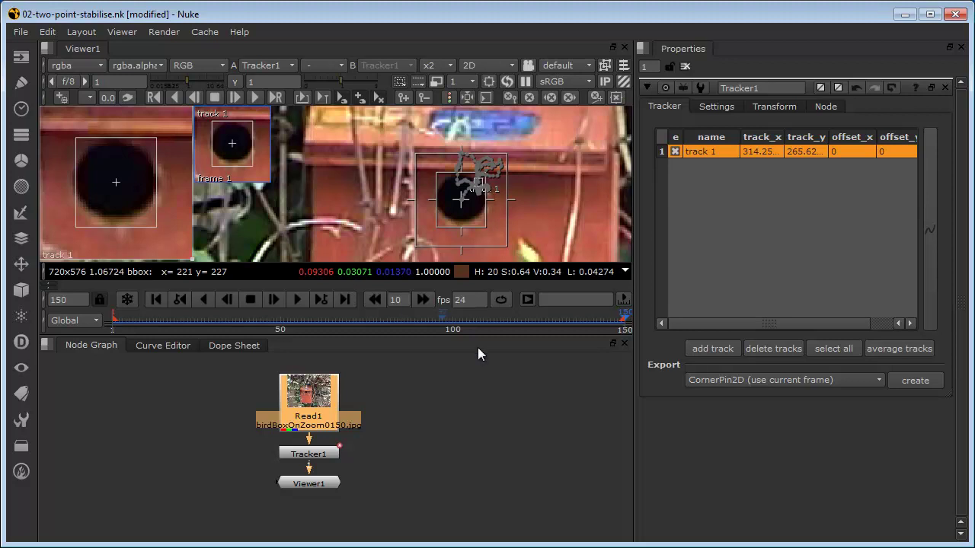
Review track 1 across the sequence and examine the lower part of the bird box for a second trackable feature, ending at frame 1.
{"action": "left_click_drag", "start_coordinate": [611, 313], "coordinate": [405, 338]}
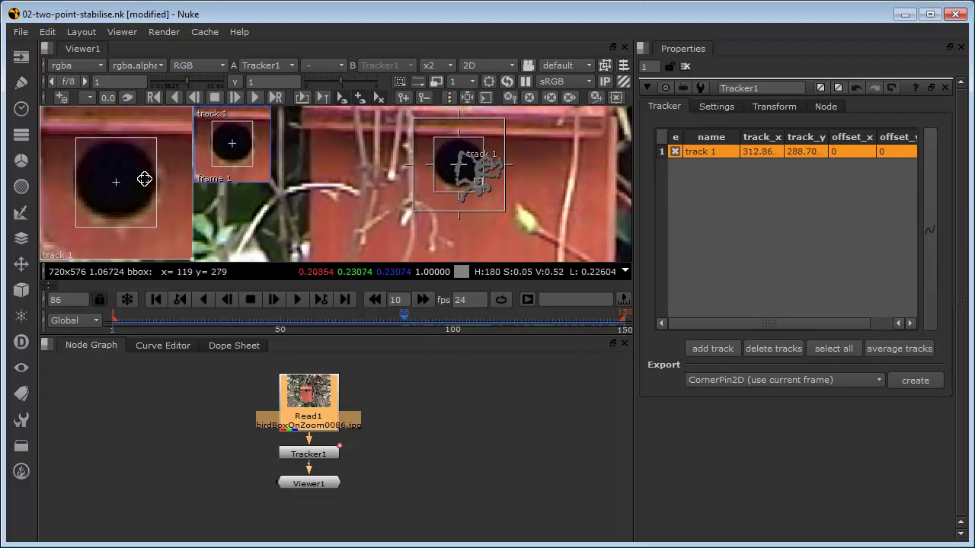
{"action": "left_click_drag", "start_coordinate": [403, 321], "coordinate": [112, 361]}
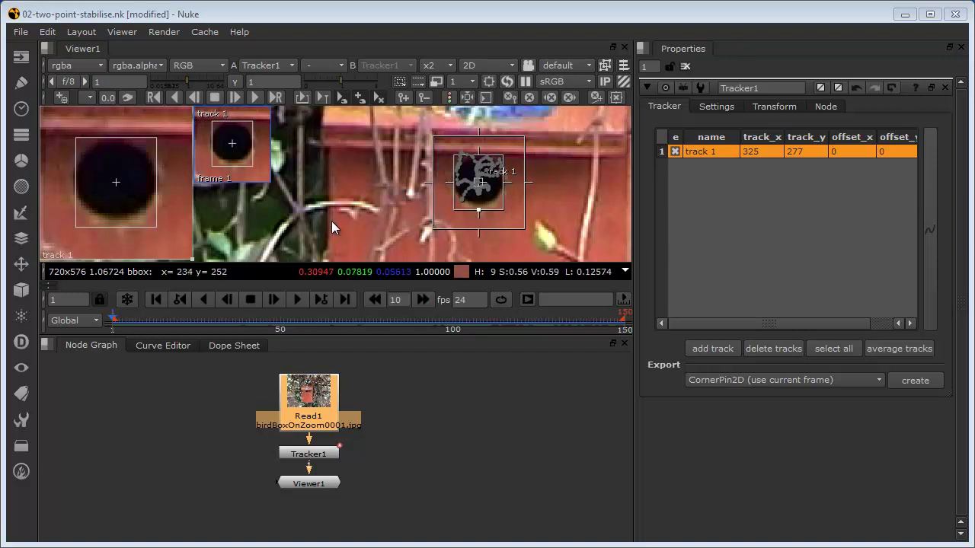
{"action": "left_click", "coordinate": [361, 195]}
{"action": "scroll", "coordinate": [361, 195], "scroll_direction": "down", "scroll_amount": 5}
{"action": "scroll", "coordinate": [364, 195], "scroll_direction": "down", "scroll_amount": 4}
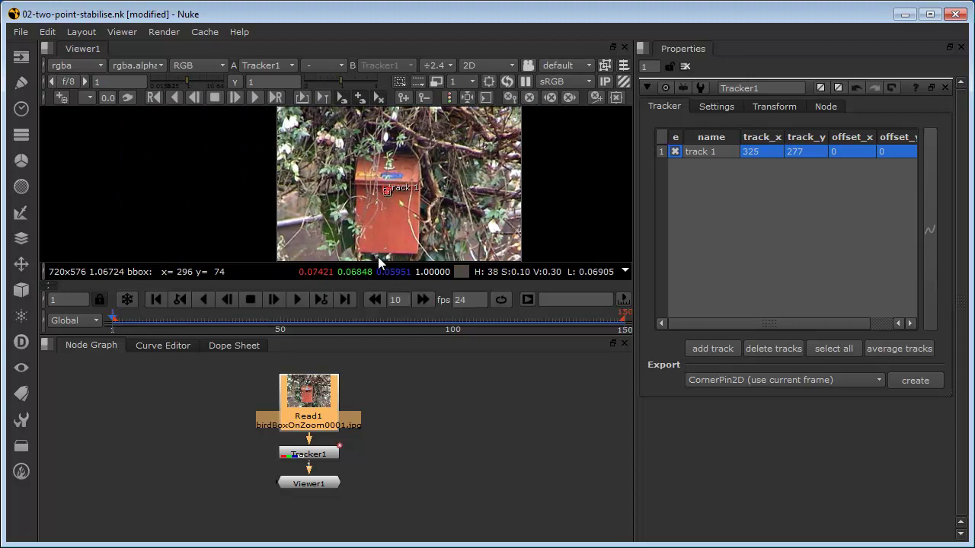
{"action": "scroll", "coordinate": [377, 256], "scroll_direction": "up", "scroll_amount": 3}
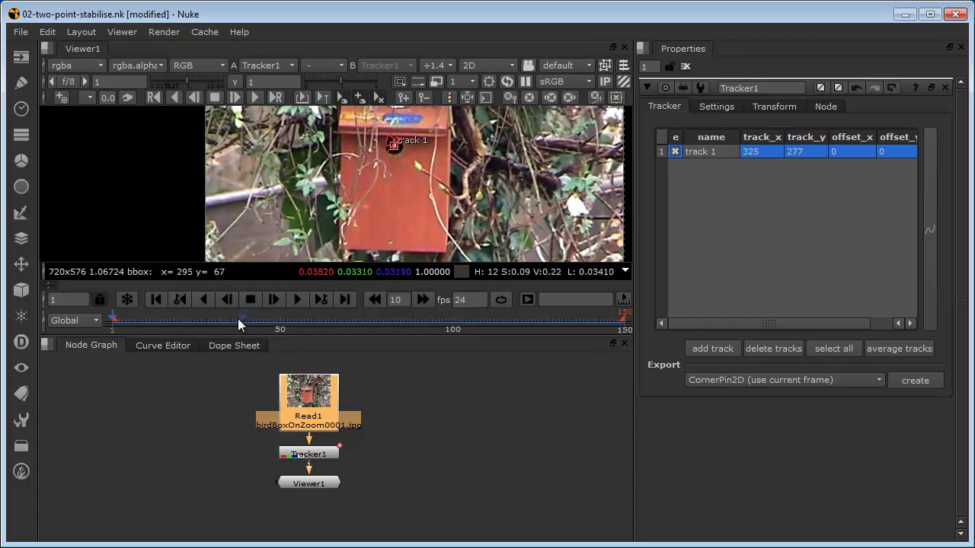
{"action": "left_click_drag", "start_coordinate": [185, 313], "coordinate": [310, 329]}
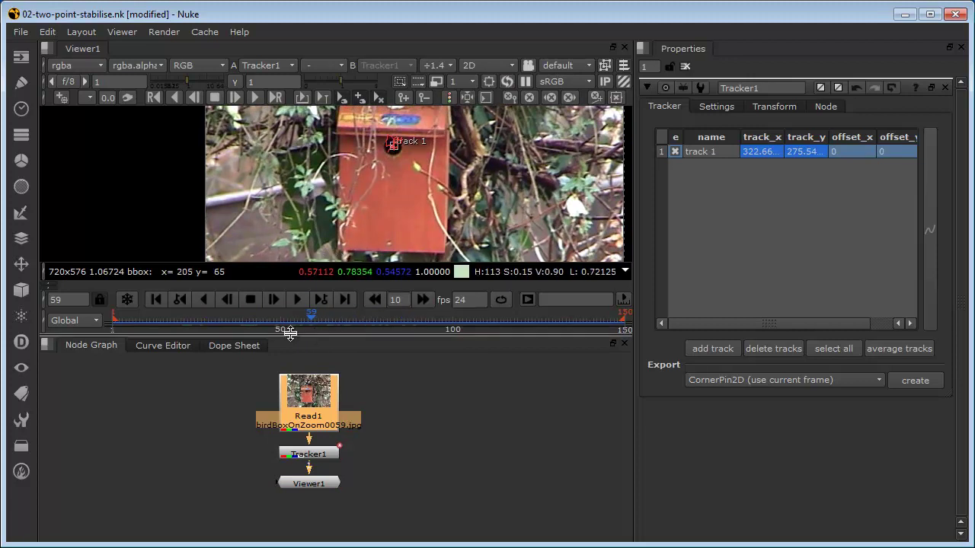
{"action": "left_click_drag", "start_coordinate": [310, 317], "coordinate": [110, 337]}
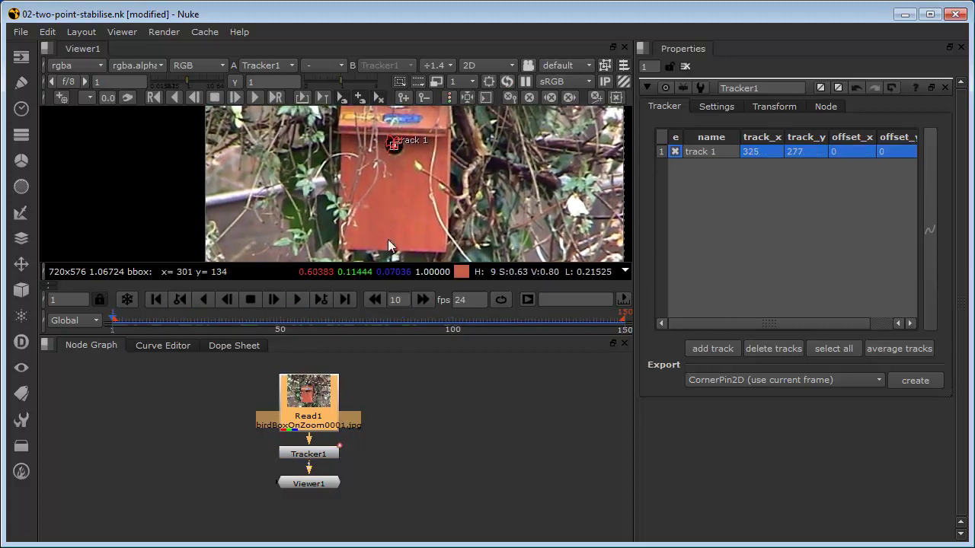
Add a second track near the bird box's lower edge, disable track 1 and make track 2 the selected track.
{"action": "scroll", "coordinate": [389, 257], "scroll_direction": "up", "scroll_amount": 2}
{"action": "scroll", "coordinate": [389, 258], "scroll_direction": "up", "scroll_amount": 7}
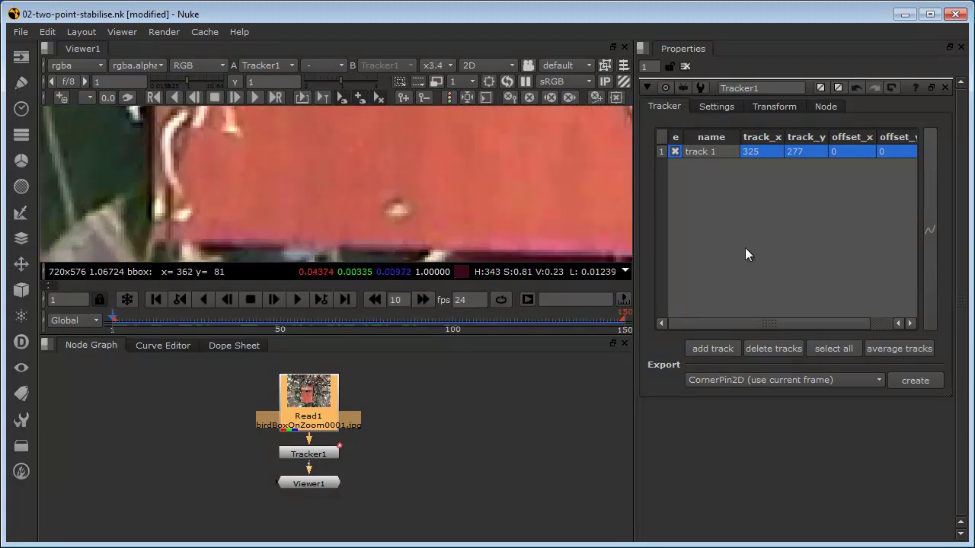
{"action": "left_click", "coordinate": [710, 349]}
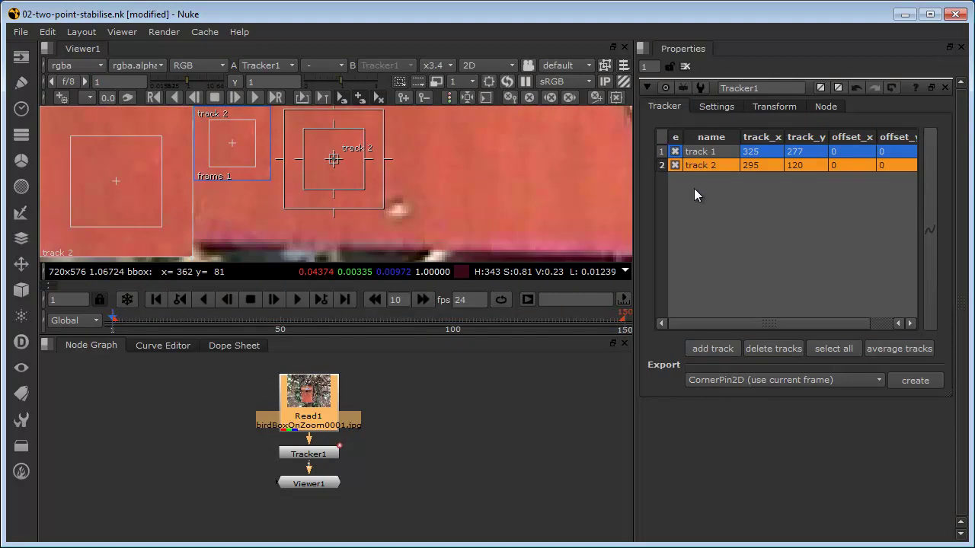
{"action": "left_click", "coordinate": [675, 152]}
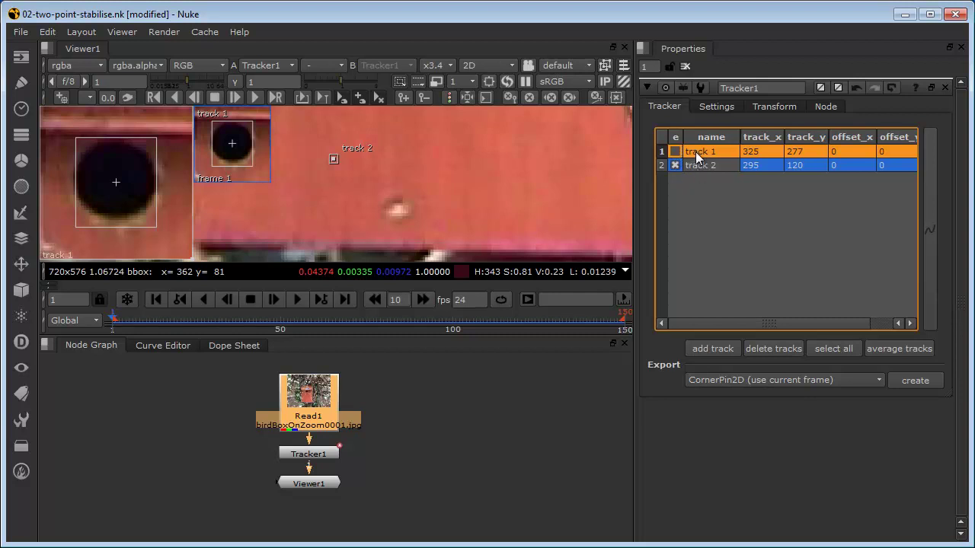
{"action": "left_click", "coordinate": [693, 166]}
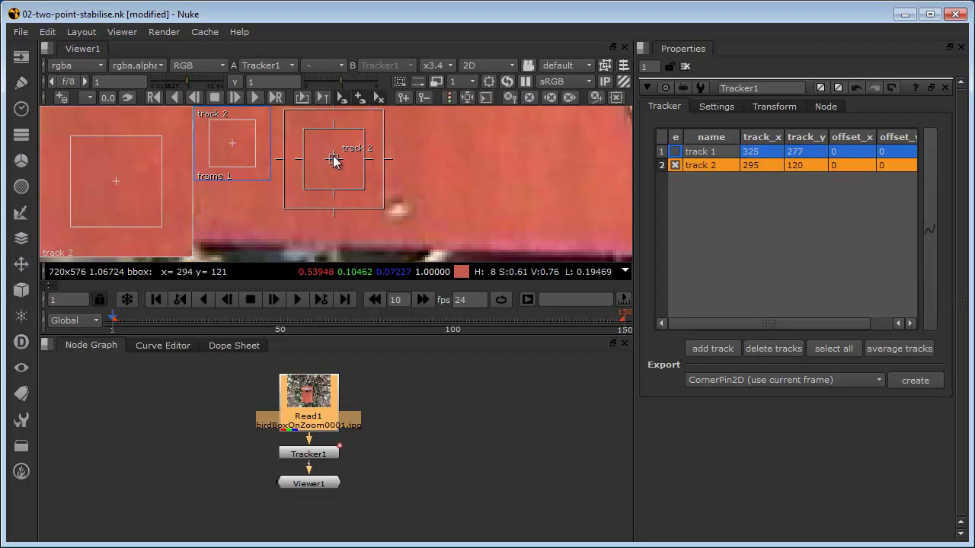
Place track 2 on the pale spot near the box's lower edge, at about x 318, y 101, and shrink its pattern box.
{"action": "left_click_drag", "start_coordinate": [334, 160], "coordinate": [397, 210]}
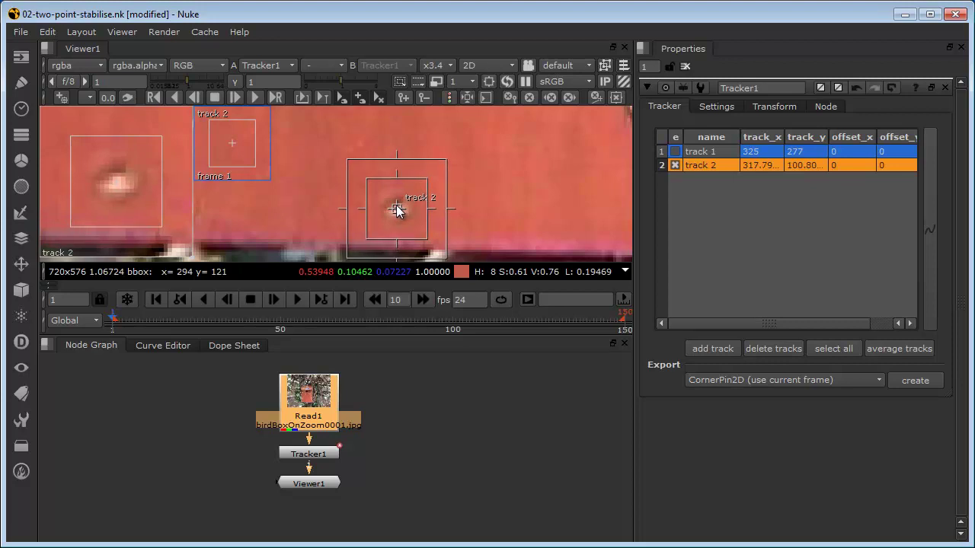
{"action": "left_click_drag", "start_coordinate": [298, 318], "coordinate": [110, 334]}
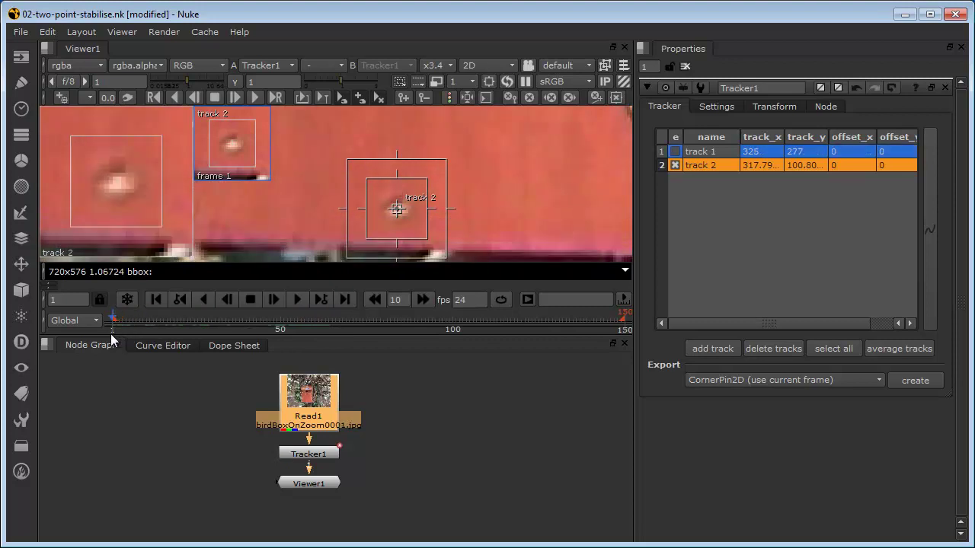
{"action": "left_click_drag", "start_coordinate": [427, 239], "coordinate": [418, 229]}
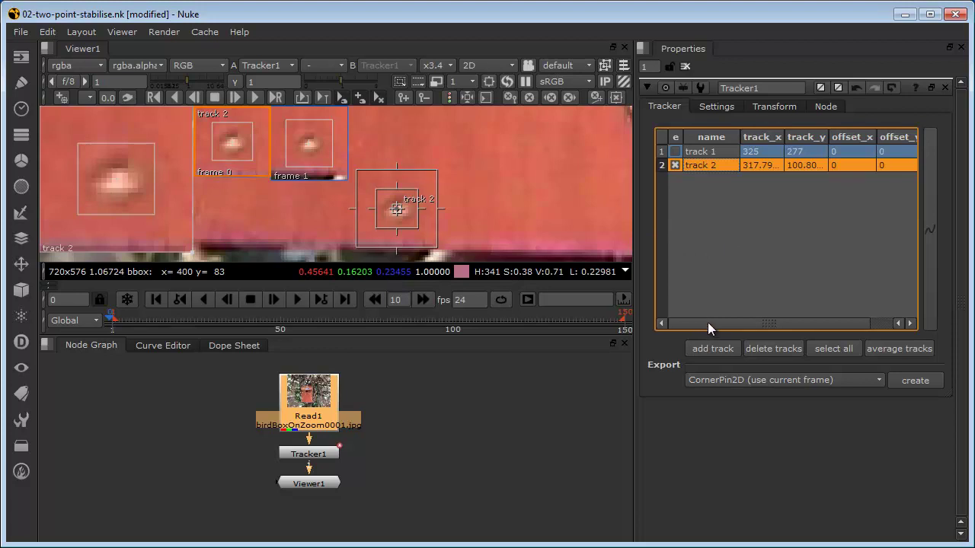
Enable the T, R and S options for track 2.
{"action": "left_click_drag", "start_coordinate": [707, 322], "coordinate": [758, 327]}
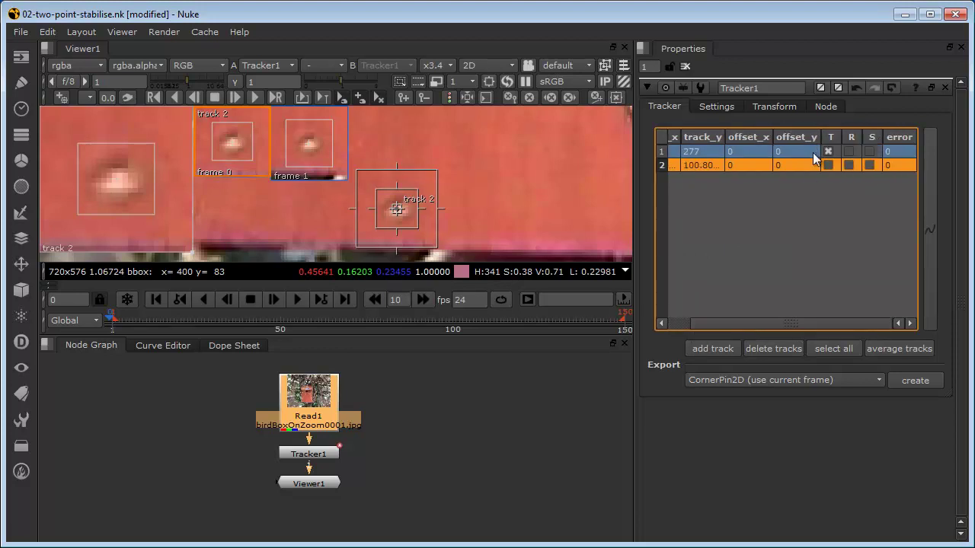
{"action": "left_click", "coordinate": [827, 164]}
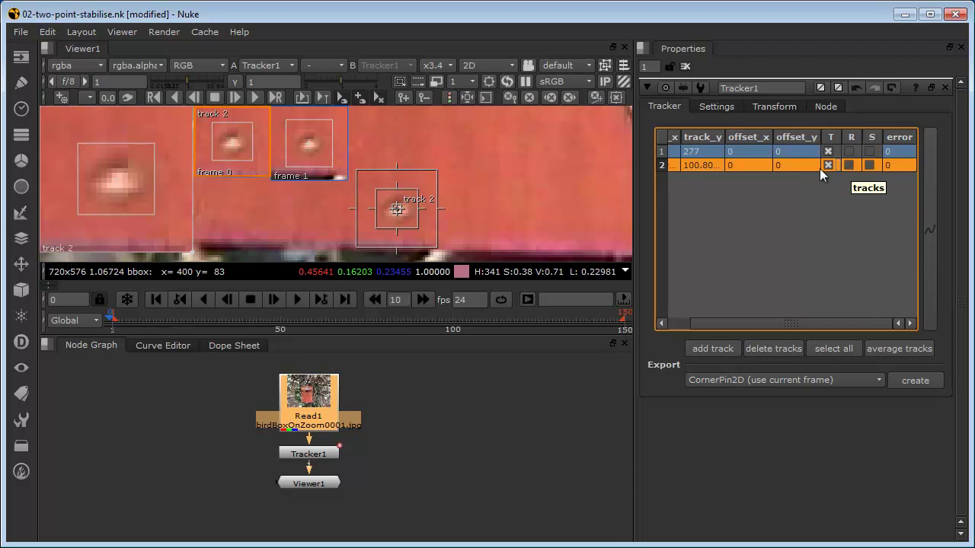
{"action": "left_click", "coordinate": [711, 167]}
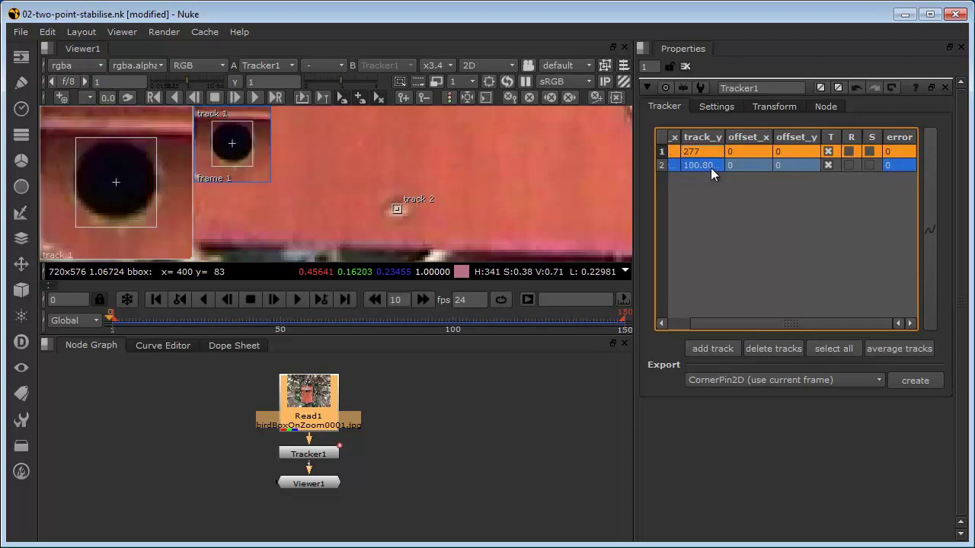
{"action": "left_click", "coordinate": [715, 167]}
{"action": "left_click", "coordinate": [848, 166]}
{"action": "left_click", "coordinate": [869, 166]}
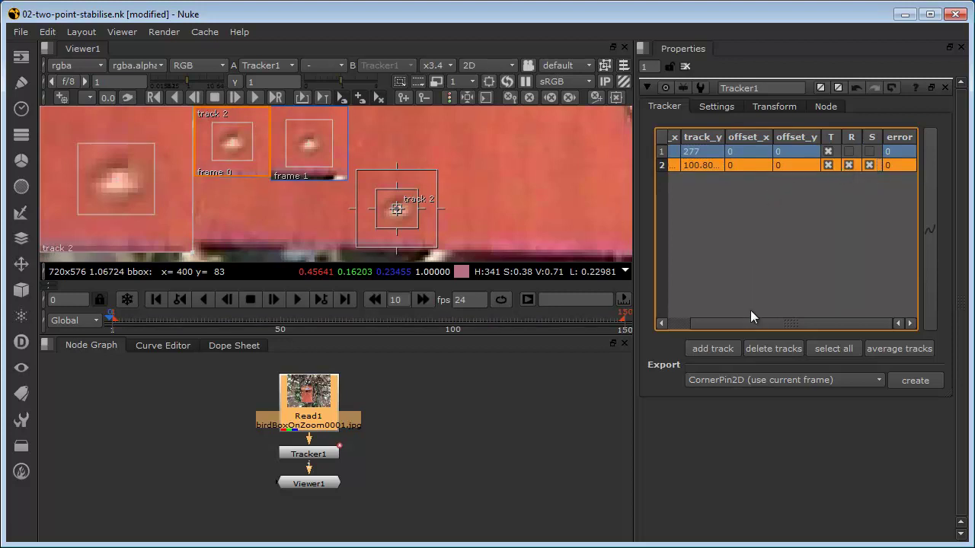
{"action": "left_click_drag", "start_coordinate": [740, 323], "coordinate": [705, 334]}
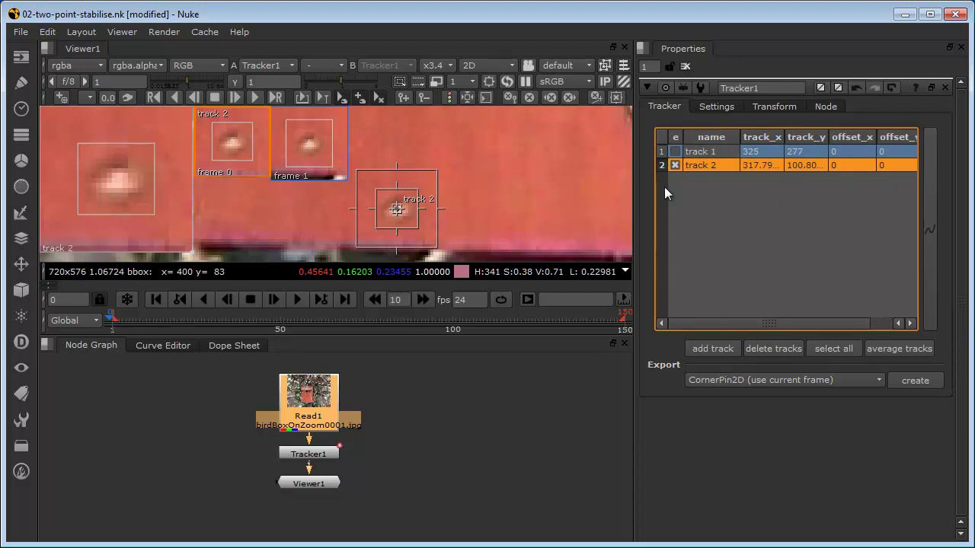
Track track 2 forward to frame 150, return to frame 1 and select both tracks, framing them together on the bird box.
{"action": "left_click", "coordinate": [255, 98]}
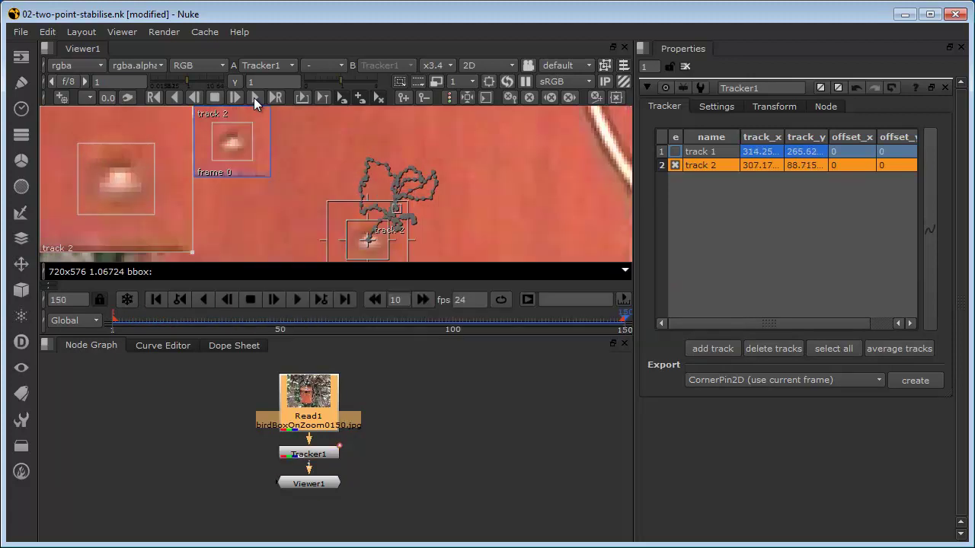
{"action": "left_click_drag", "start_coordinate": [606, 318], "coordinate": [113, 345]}
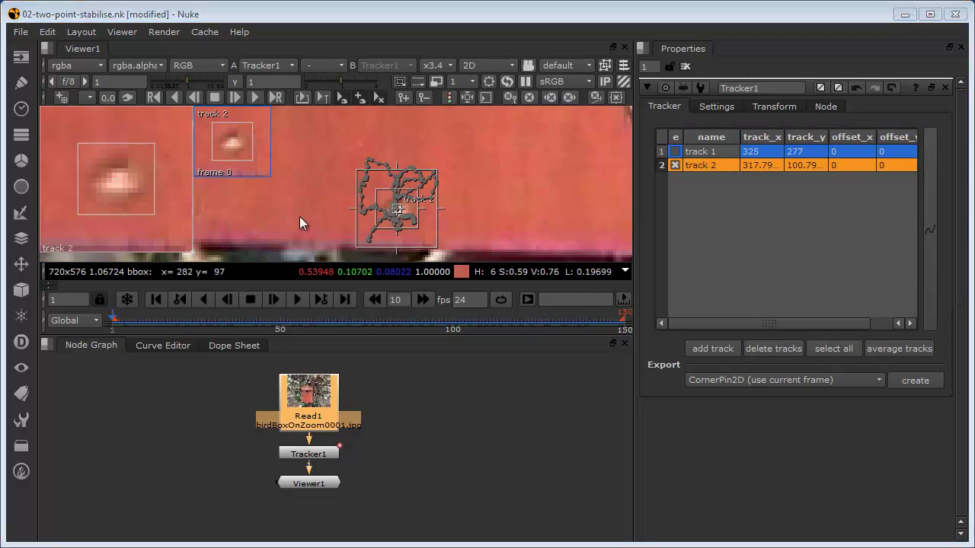
{"action": "key", "text": "ctrl+a"}
{"action": "scroll", "coordinate": [299, 217], "scroll_direction": "down", "scroll_amount": 5}
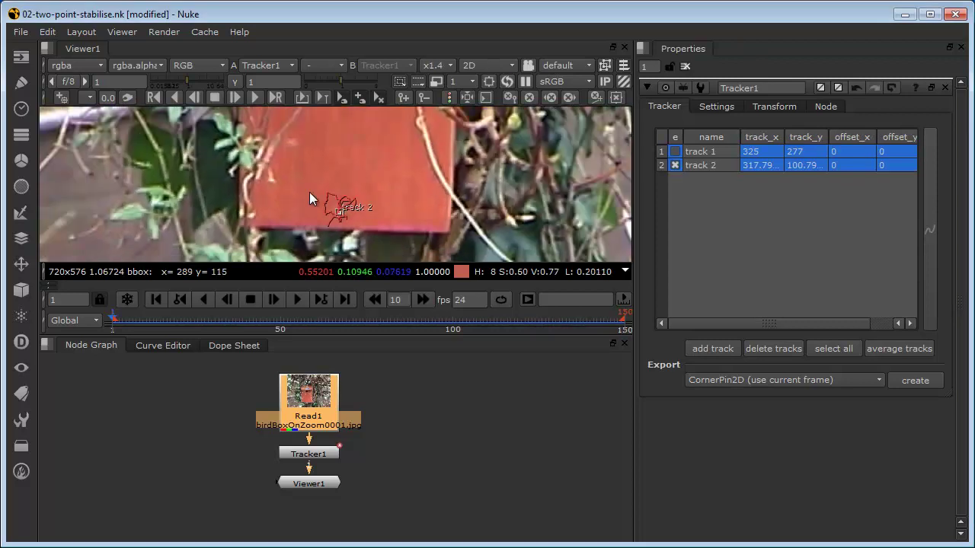
{"action": "scroll", "coordinate": [321, 152], "scroll_direction": "down", "scroll_amount": 1}
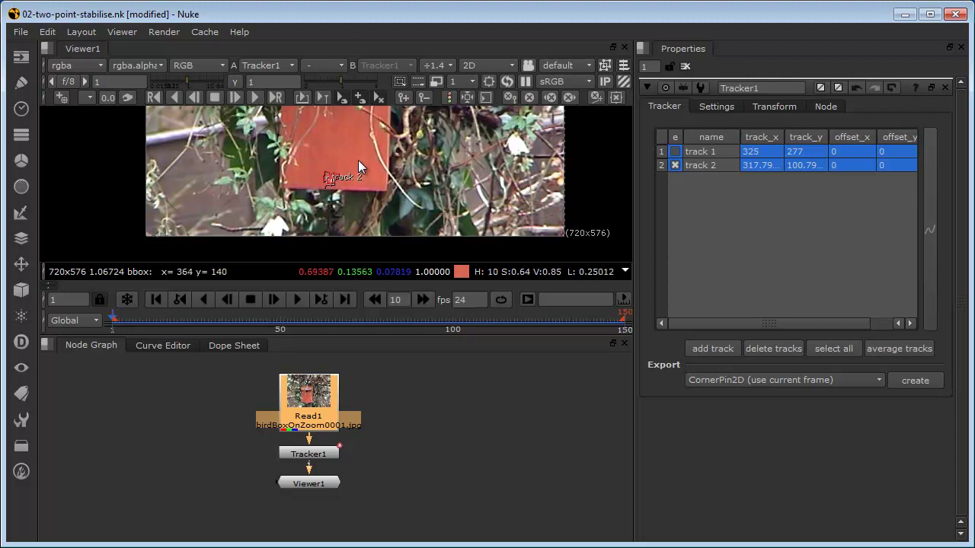
{"action": "middle_click_drag", "start_coordinate": [359, 168], "coordinate": [401, 225]}
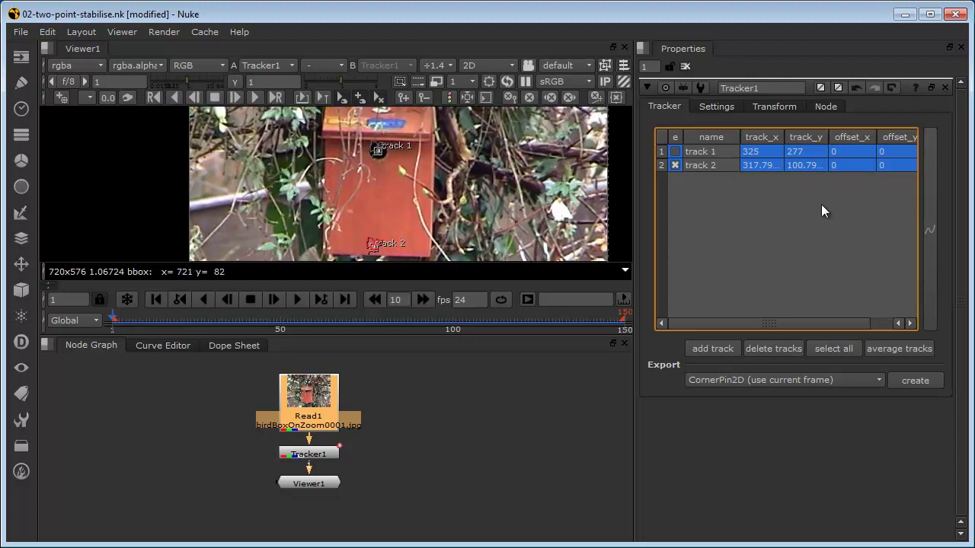
Set the Tracker node's transform to stabilize, keeping frame 1 as the reference frame.
{"action": "left_click", "coordinate": [771, 109]}
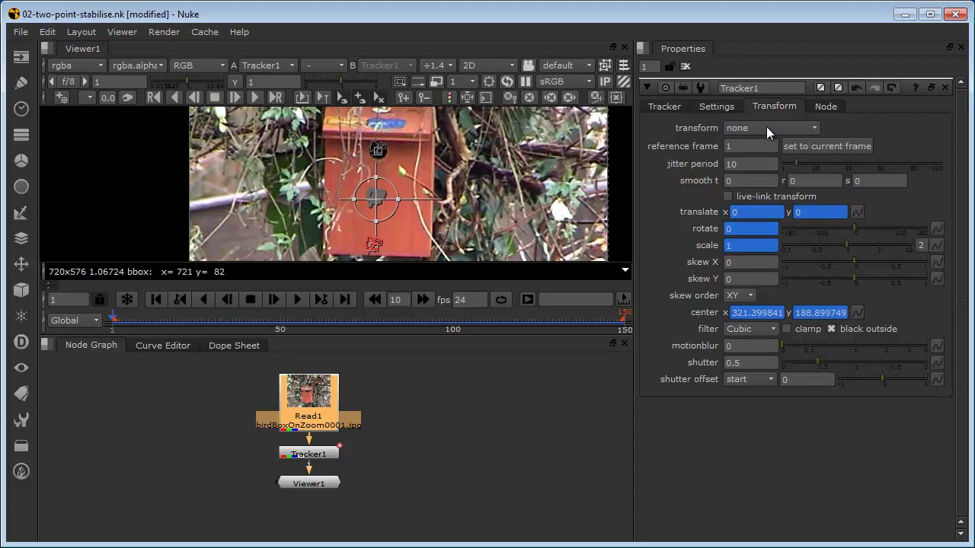
{"action": "left_click", "coordinate": [766, 129]}
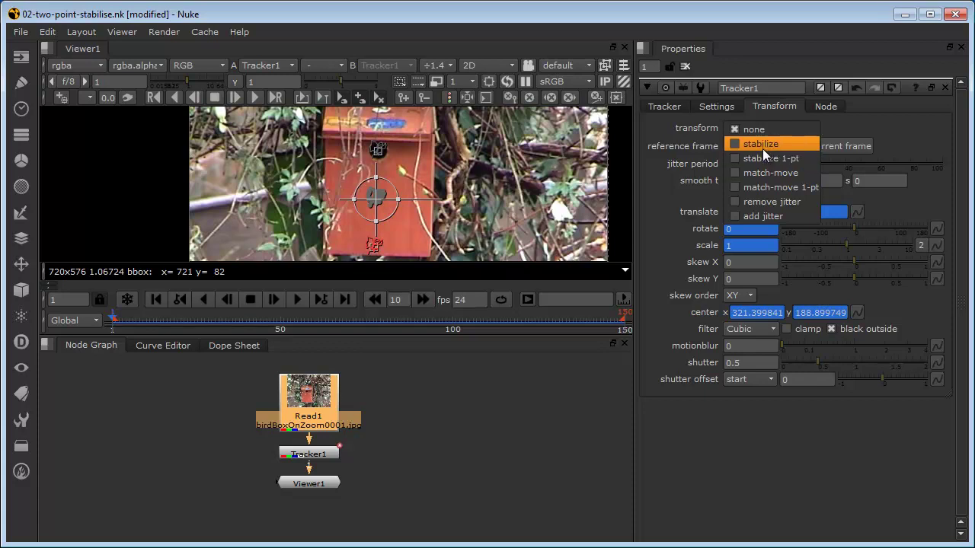
{"action": "left_click", "coordinate": [763, 143]}
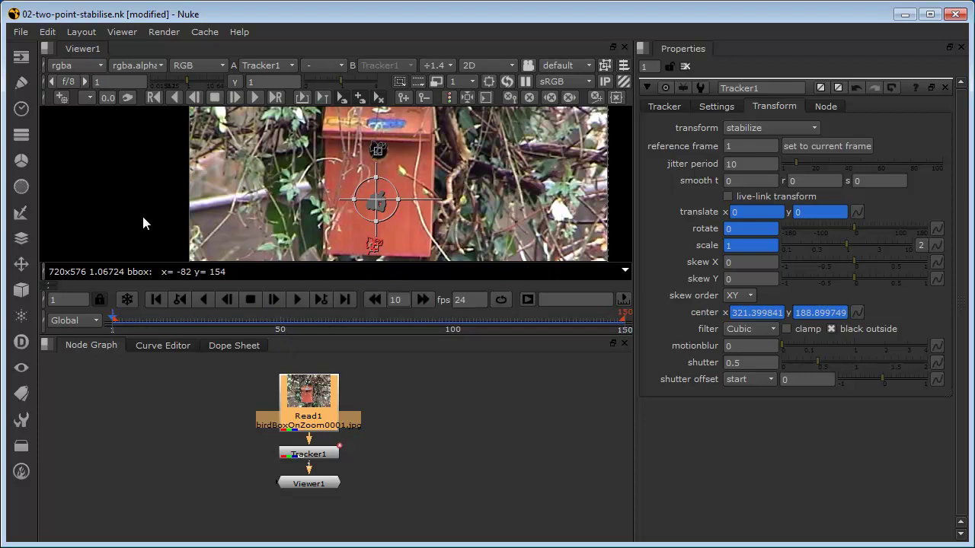
Play and scrub the stabilised footage in an enlarged viewer to check the bird box's steadiness and the frame edges, ending at frame 16.
{"action": "key", "text": "space"}
{"action": "middle_click_drag", "start_coordinate": [220, 292], "coordinate": [324, 232]}
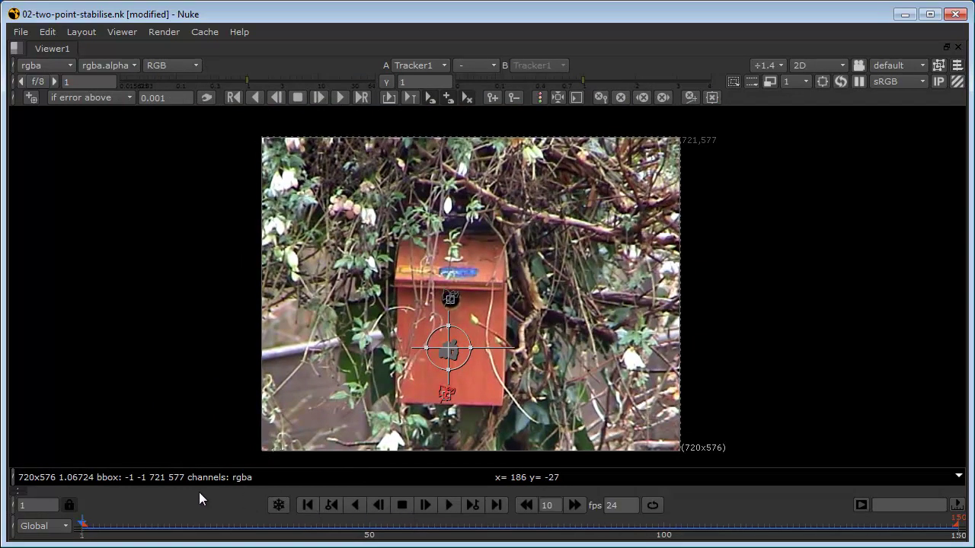
{"action": "left_click", "coordinate": [449, 506]}
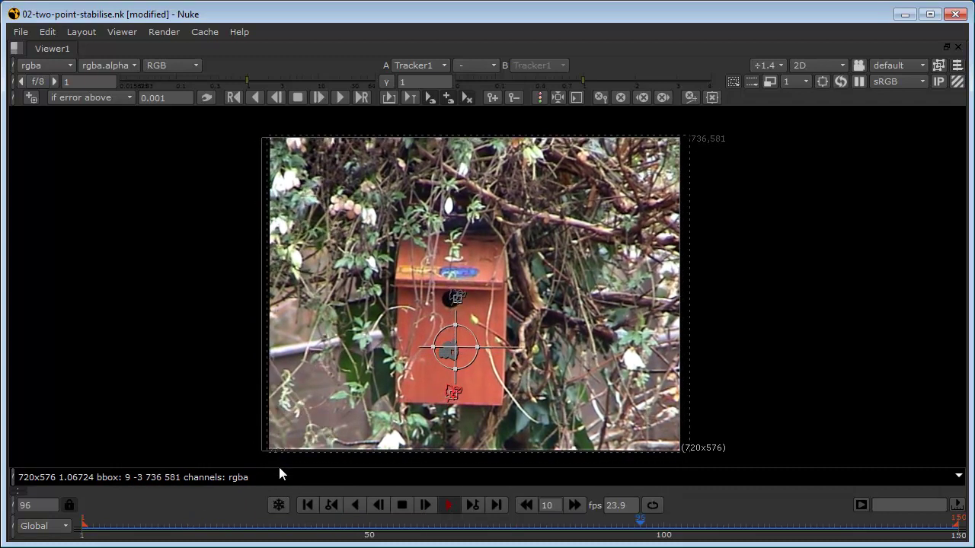
{"action": "left_click", "coordinate": [402, 505]}
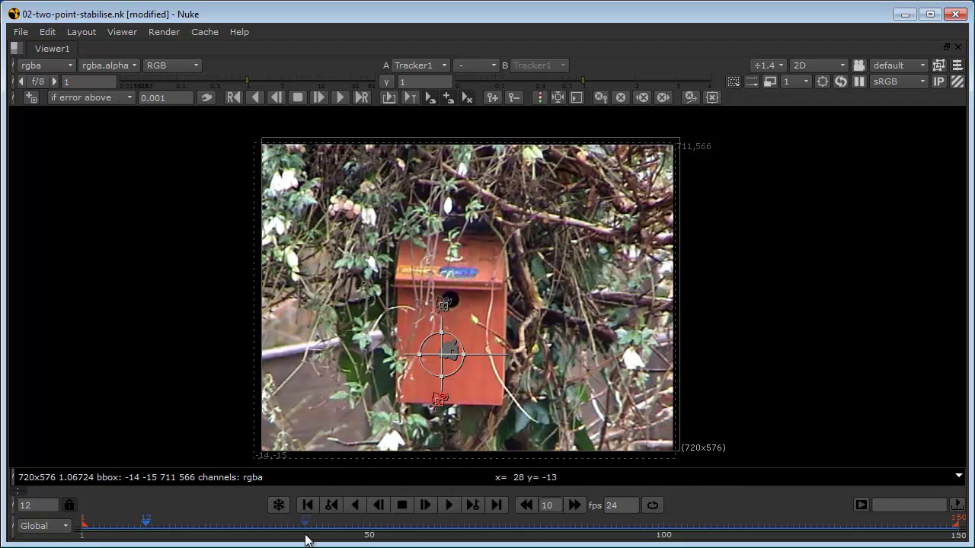
{"action": "left_click_drag", "start_coordinate": [306, 526], "coordinate": [328, 526]}
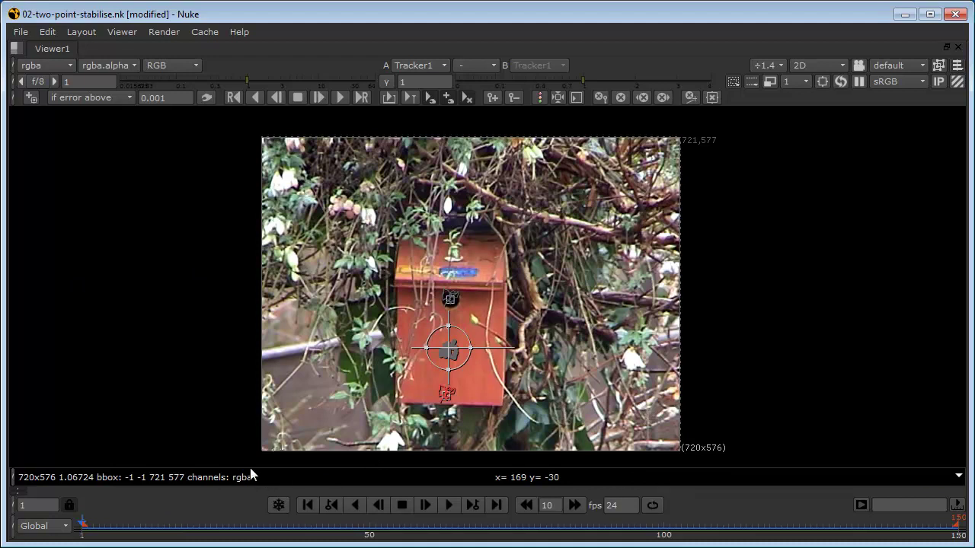
{"action": "mouse_move", "coordinate": [165, 526]}
{"action": "left_mouse_down"}
{"action": "mouse_move", "coordinate": [206, 531]}
{"action": "mouse_move", "coordinate": [169, 528]}
{"action": "left_mouse_up"}
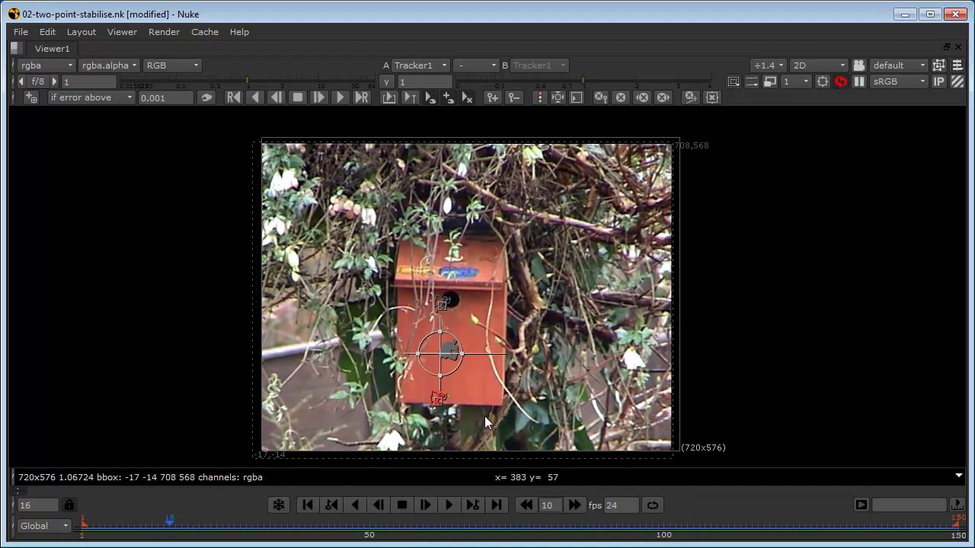
{"action": "key", "text": "space"}
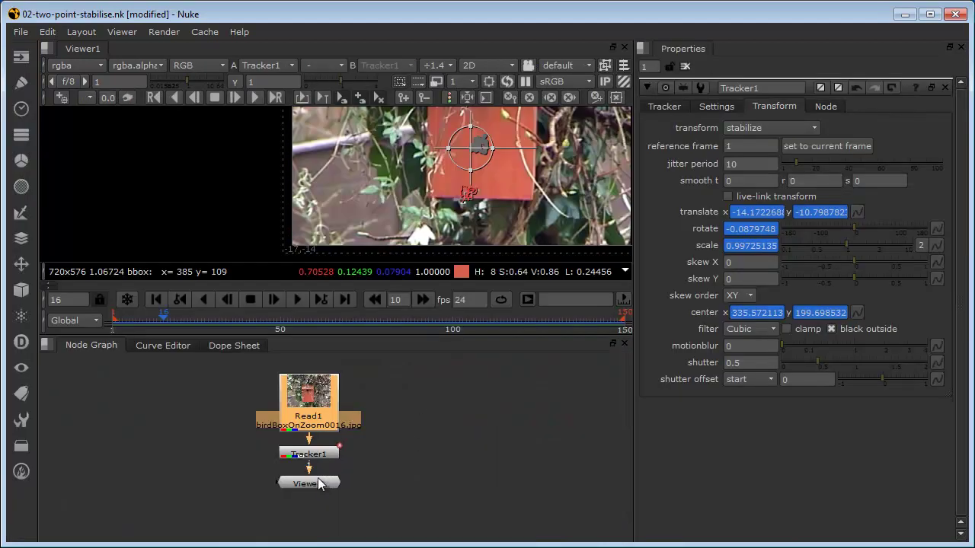
Move the Viewer node beside the Read and Tracker nodes, and enlarge the viewer pane with the bird box image framed in it.
{"action": "left_click_drag", "start_coordinate": [320, 488], "coordinate": [319, 503]}
{"action": "left_click", "coordinate": [312, 454]}
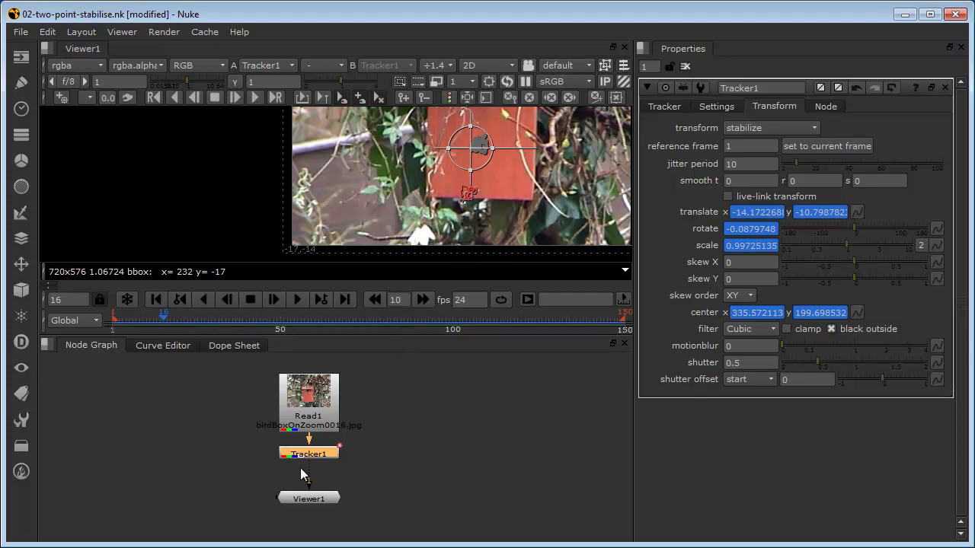
{"action": "left_click_drag", "start_coordinate": [295, 501], "coordinate": [390, 419]}
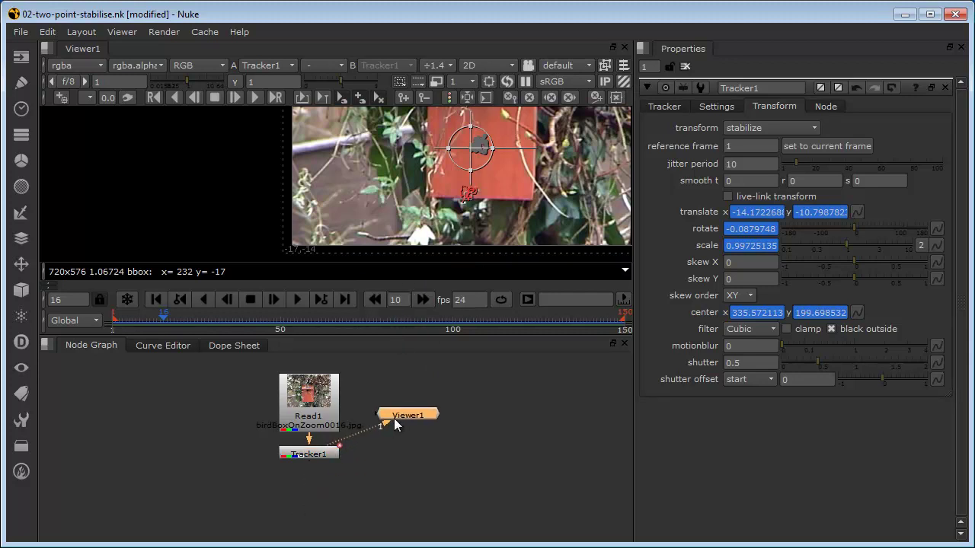
{"action": "left_click_drag", "start_coordinate": [360, 335], "coordinate": [351, 410]}
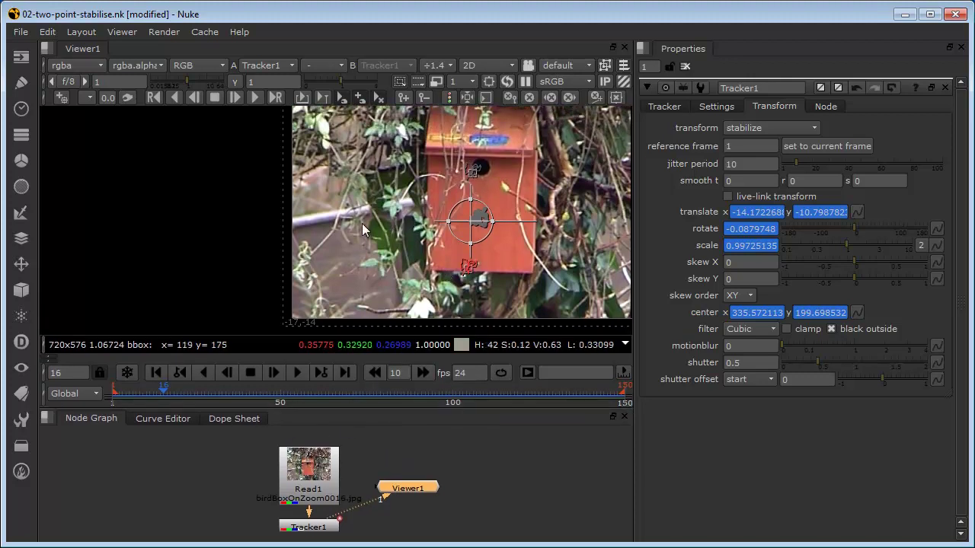
{"action": "middle_click_drag", "start_coordinate": [396, 217], "coordinate": [277, 244]}
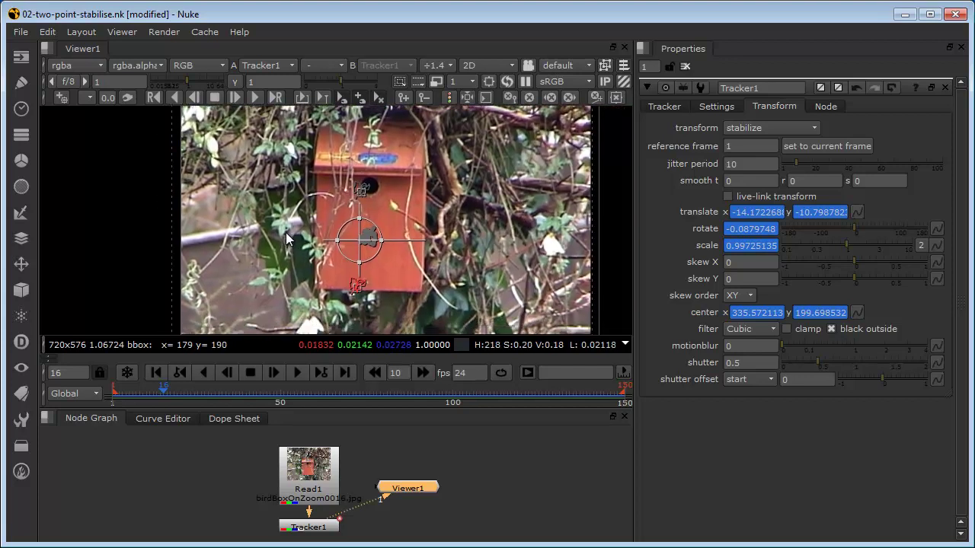
{"action": "scroll", "coordinate": [342, 263], "scroll_direction": "down", "scroll_amount": 2}
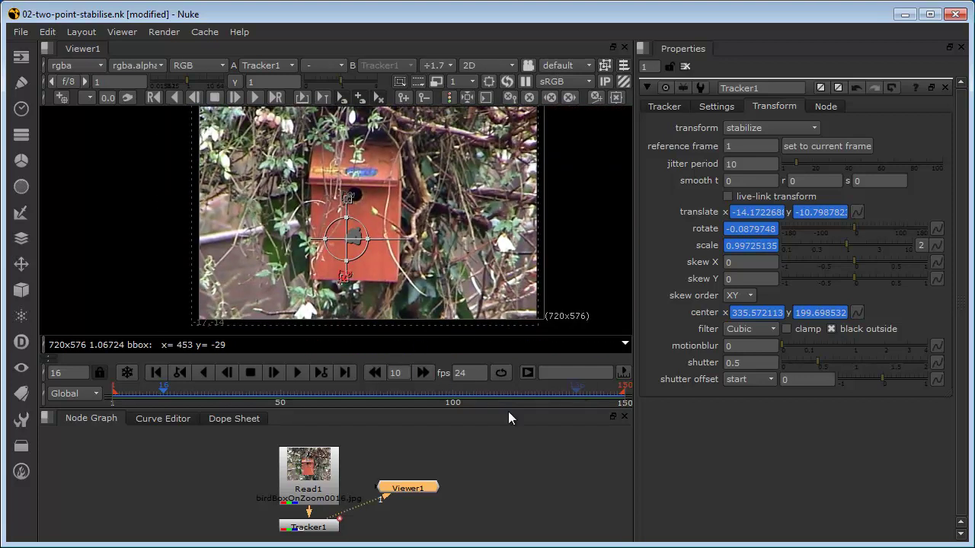
{"action": "scroll", "coordinate": [307, 500], "scroll_direction": "down", "scroll_amount": 2}
{"action": "scroll", "coordinate": [307, 500], "scroll_direction": "up", "scroll_amount": 2}
{"action": "scroll", "coordinate": [307, 500], "scroll_direction": "down", "scroll_amount": 1}
Move the Read and Tracker nodes up, add a Transform node after the Tracker, and set its scale to 1.1.
{"action": "left_click_drag", "start_coordinate": [307, 500], "coordinate": [303, 472]}
{"action": "left_click_drag", "start_coordinate": [305, 524], "coordinate": [305, 488]}
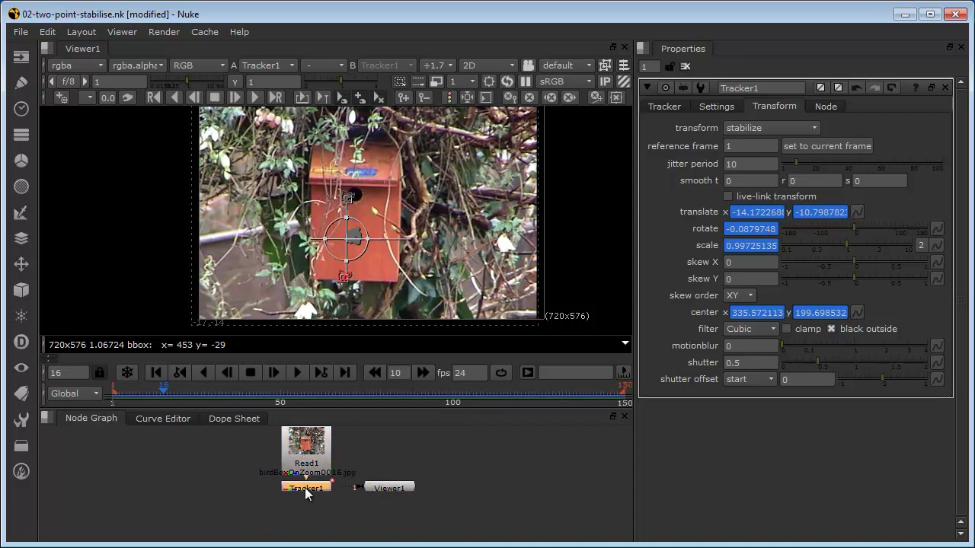
{"action": "key", "text": "t"}
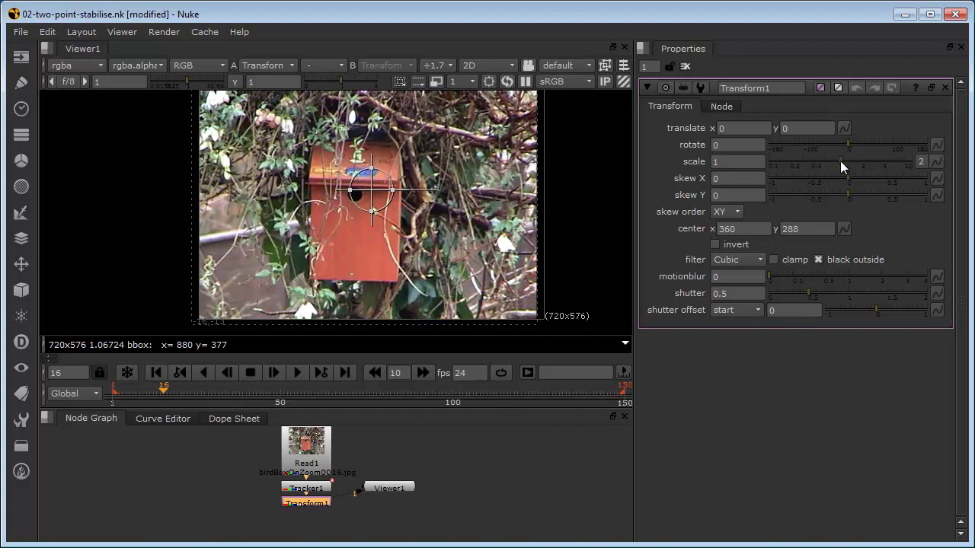
{"action": "left_click_drag", "start_coordinate": [841, 161], "coordinate": [842, 161]}
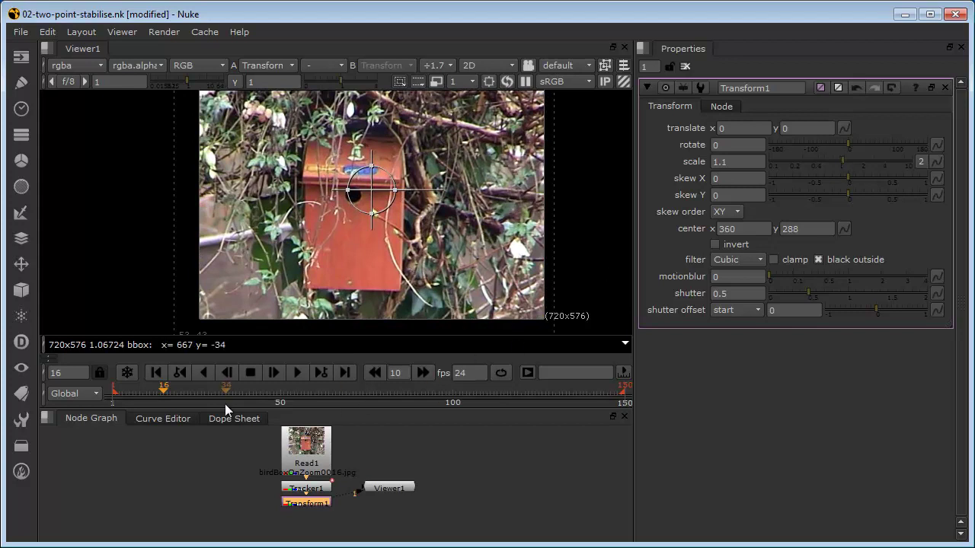
Play and scrub the scaled footage with the whole frame in view to check for black edges.
{"action": "key", "text": "l"}
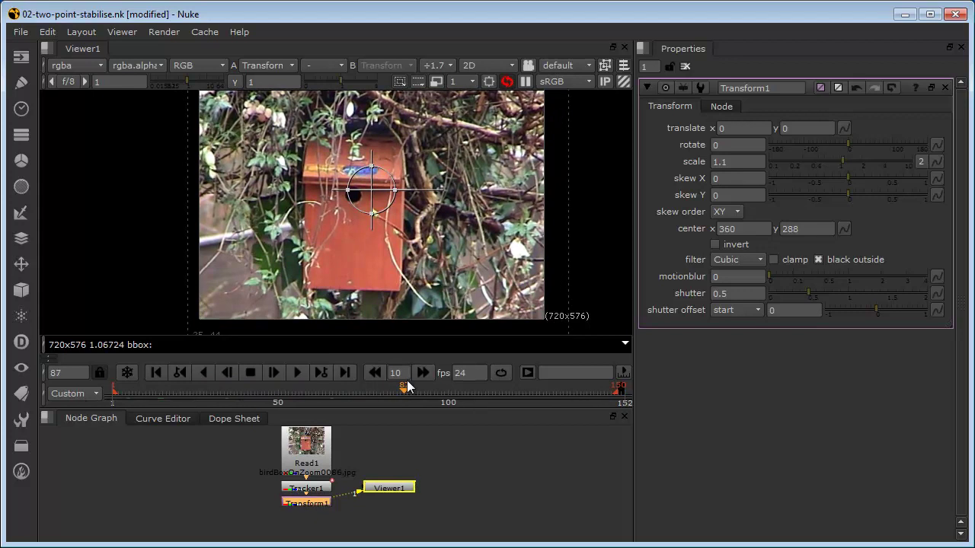
{"action": "scroll", "coordinate": [308, 238], "scroll_direction": "down", "scroll_amount": 1}
{"action": "scroll", "coordinate": [308, 237], "scroll_direction": "down", "scroll_amount": 1}
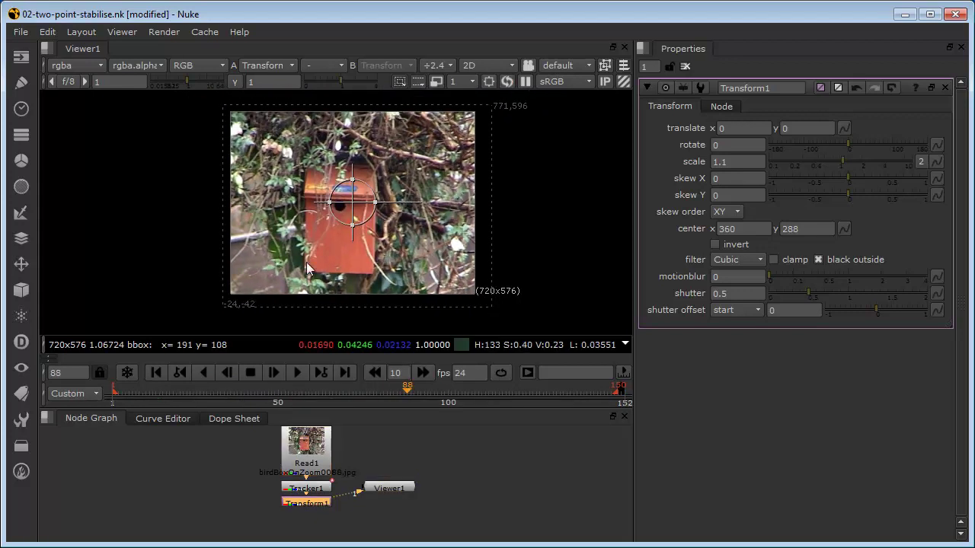
{"action": "mouse_move", "coordinate": [404, 388]}
{"action": "left_mouse_down"}
{"action": "mouse_move", "coordinate": [161, 390]}
{"action": "mouse_move", "coordinate": [111, 415]}
{"action": "mouse_move", "coordinate": [383, 391]}
{"action": "mouse_move", "coordinate": [274, 392]}
{"action": "mouse_move", "coordinate": [383, 393]}
{"action": "mouse_move", "coordinate": [250, 396]}
{"action": "mouse_move", "coordinate": [356, 385]}
{"action": "mouse_move", "coordinate": [376, 394]}
{"action": "left_mouse_up"}
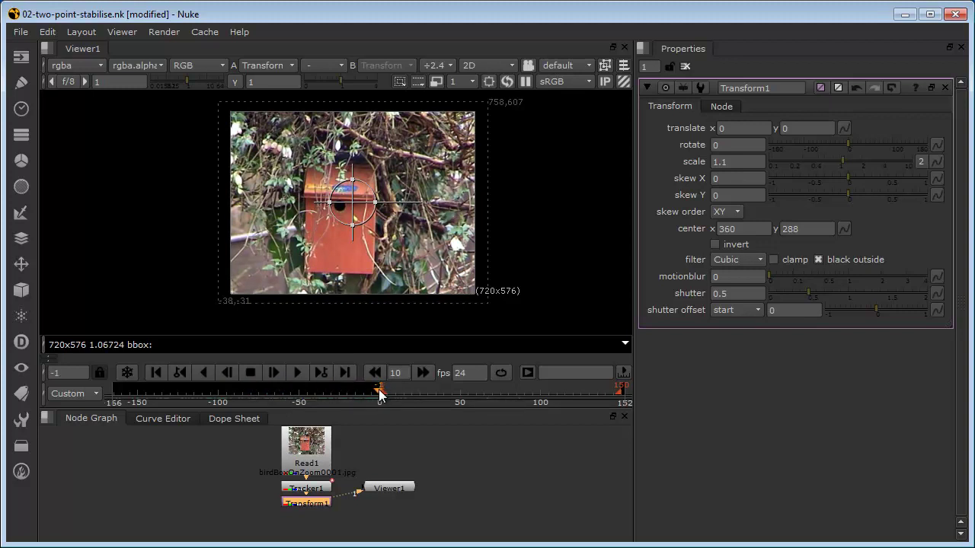
Set the viewer timeline's frame range to Input.
{"action": "left_click", "coordinate": [75, 395]}
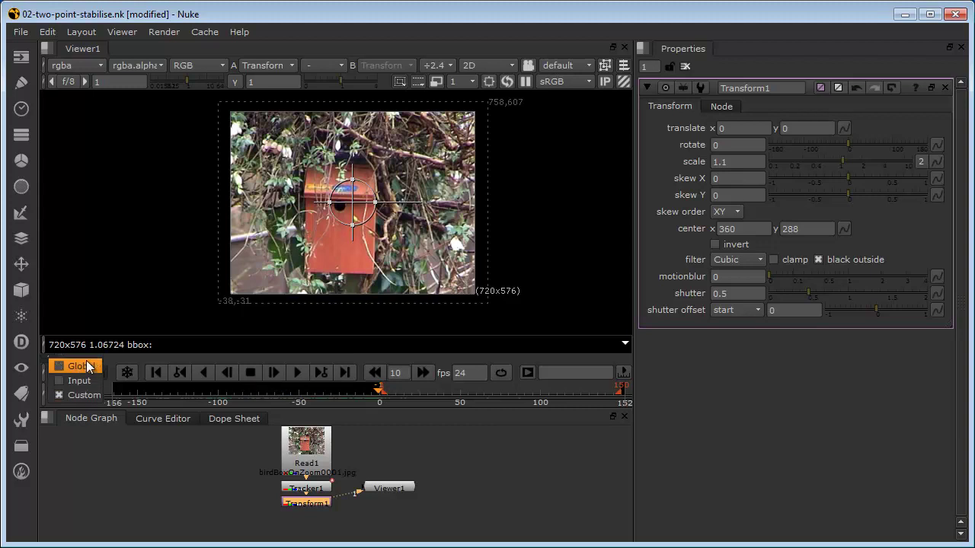
{"action": "left_click", "coordinate": [82, 381]}
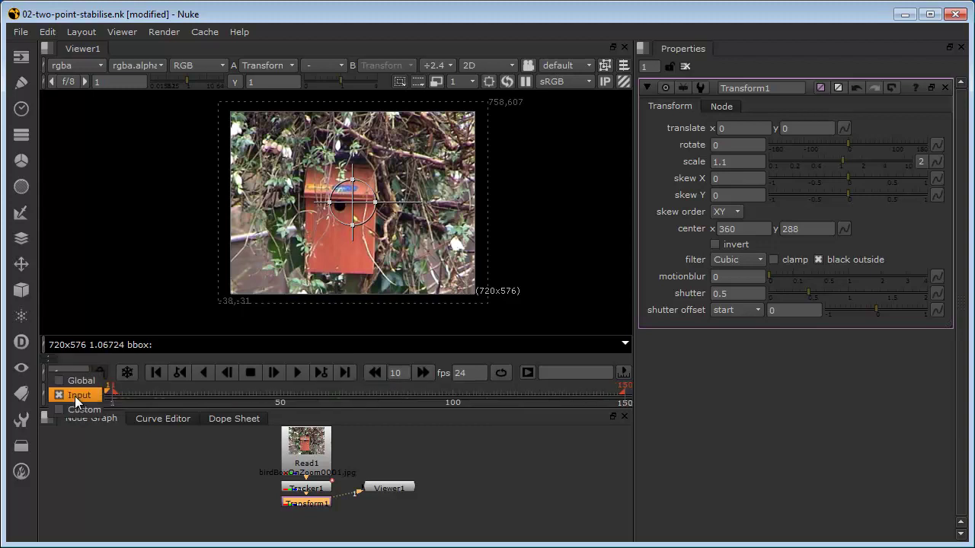
{"action": "left_click", "coordinate": [77, 395]}
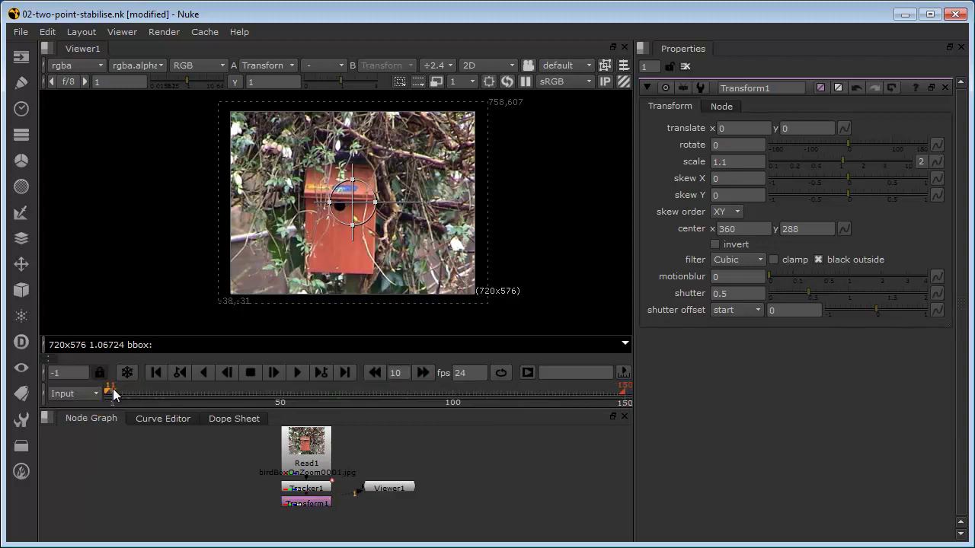
Scrub through the input range and play the footage to check its edges at scale 1.1.
{"action": "left_click_drag", "start_coordinate": [122, 388], "coordinate": [372, 399]}
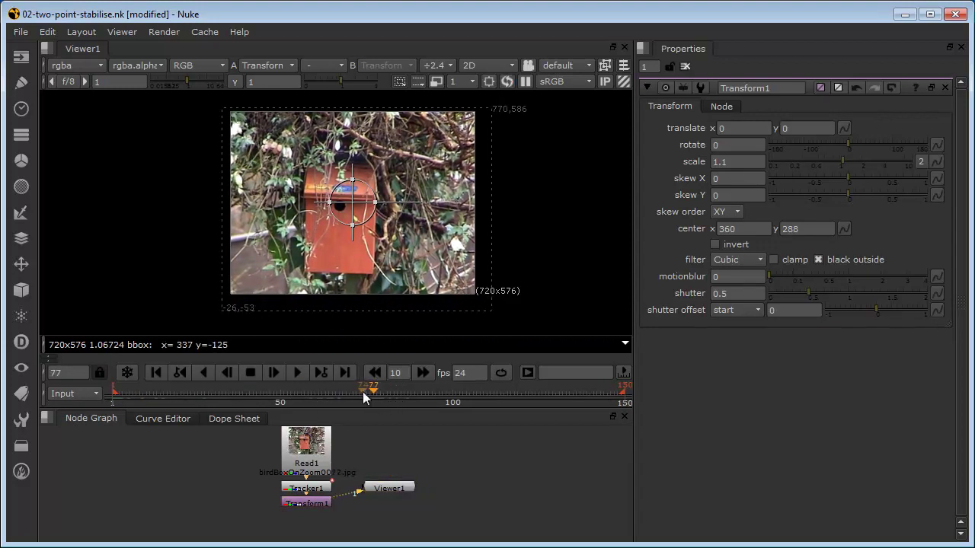
{"action": "left_click_drag", "start_coordinate": [379, 395], "coordinate": [164, 396]}
{"action": "key", "text": "l"}
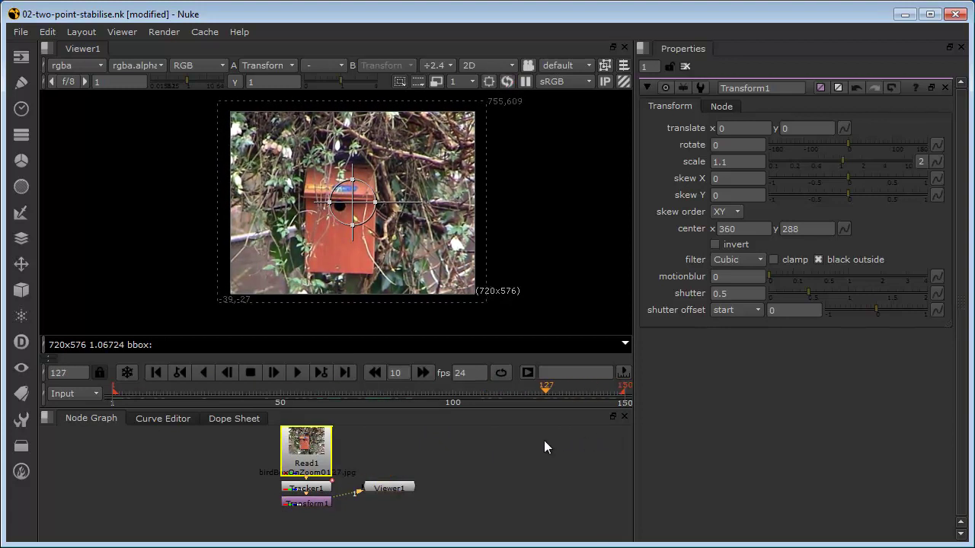
Reduce the Transform node's scale to 1.08.
{"action": "left_click", "coordinate": [748, 160]}
{"action": "key", "text": "BackSpace"}
{"action": "type", "text": "08"}
{"action": "key", "text": "Return"}
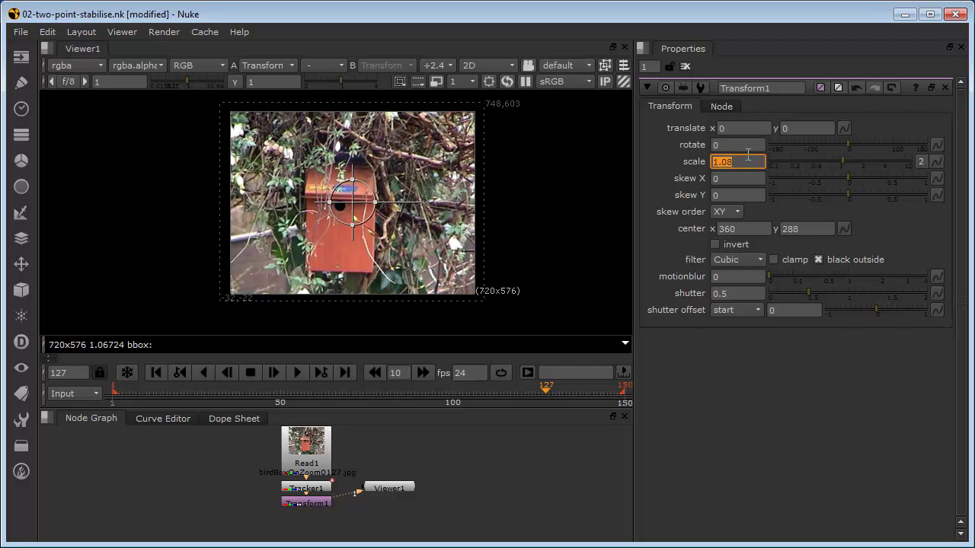
Scrub to the middle of the clip and step through single frames around frame 80 to check the image edges.
{"action": "left_click_drag", "start_coordinate": [545, 391], "coordinate": [366, 398]}
{"action": "key", "text": "Right"}
{"action": "key", "text": "Right"}
{"action": "key", "text": "Right"}
{"action": "key", "text": "Right"}
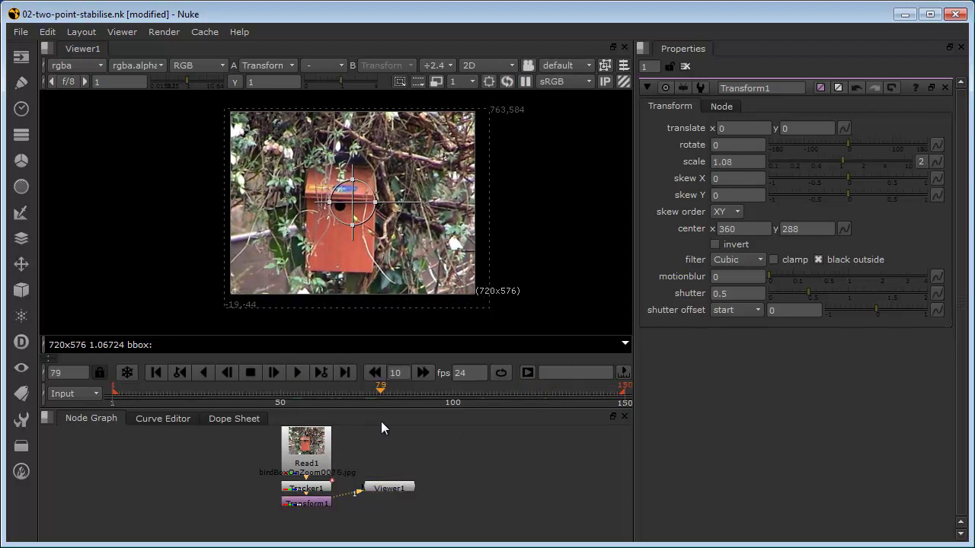
{"action": "key", "text": "Left"}
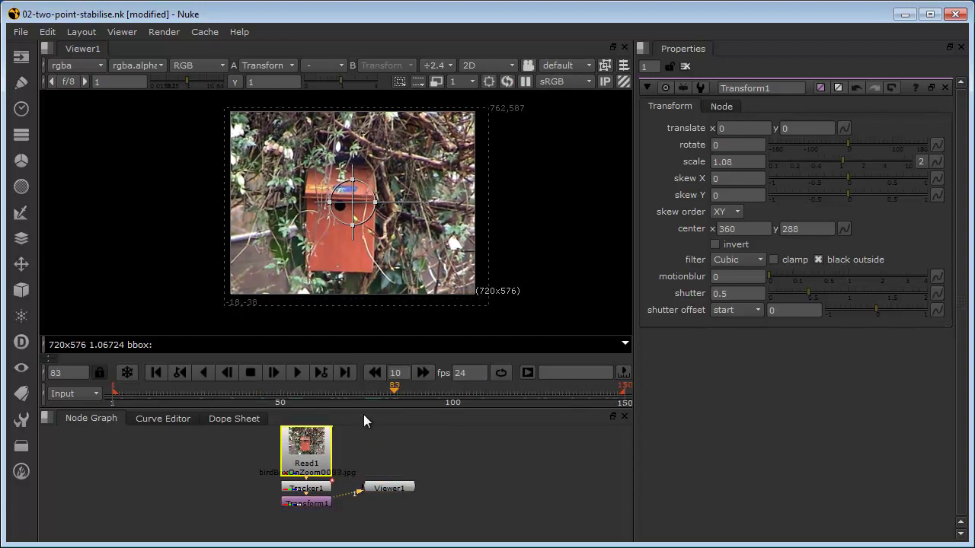
Return to frame 1 and play the stabilised clip, keeping the Transform scale at 1.08.
{"action": "left_click", "coordinate": [721, 161]}
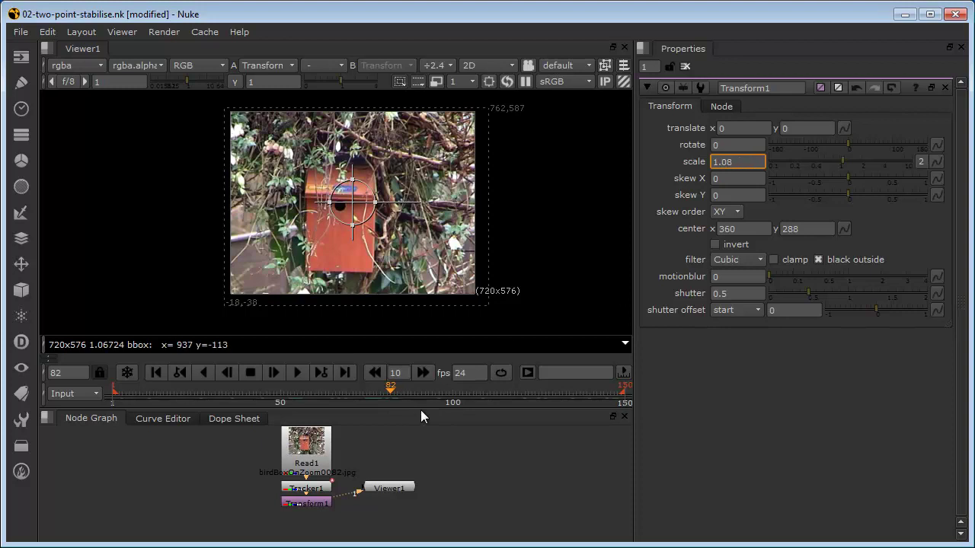
{"action": "left_click_drag", "start_coordinate": [391, 390], "coordinate": [113, 414]}
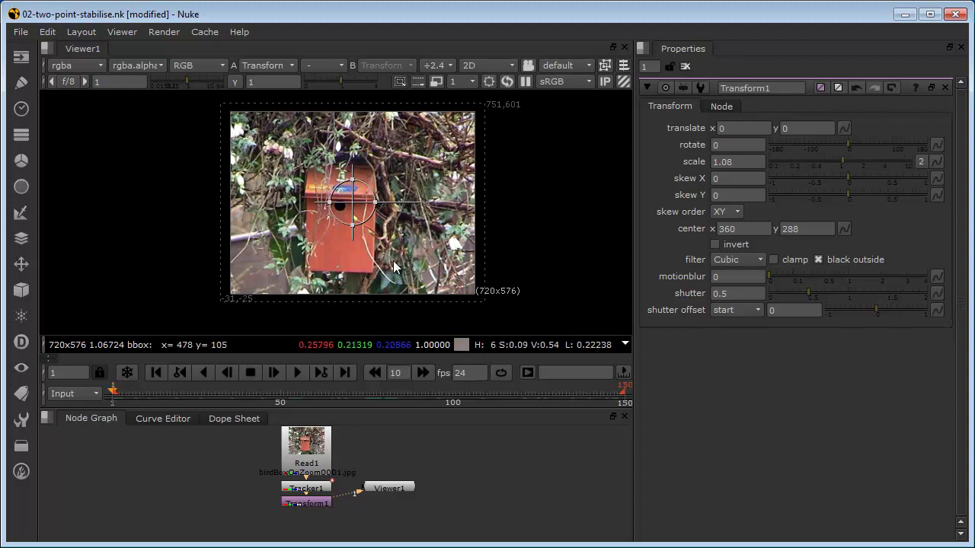
{"action": "left_click", "coordinate": [735, 161]}
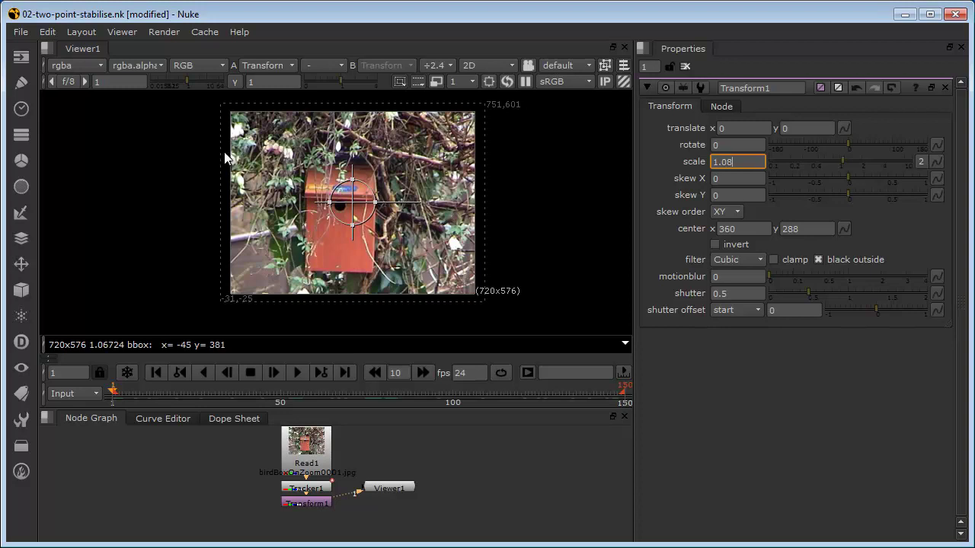
{"action": "left_click", "coordinate": [298, 371]}
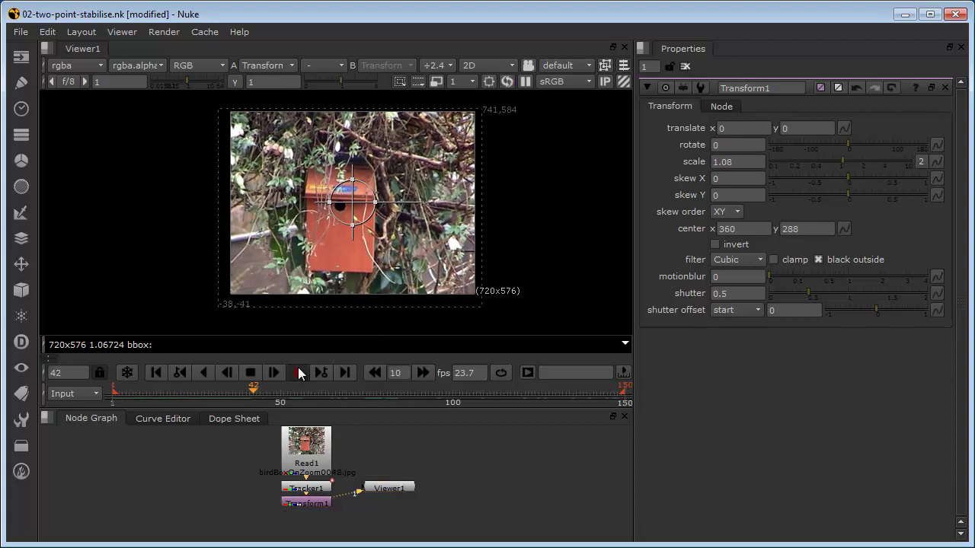